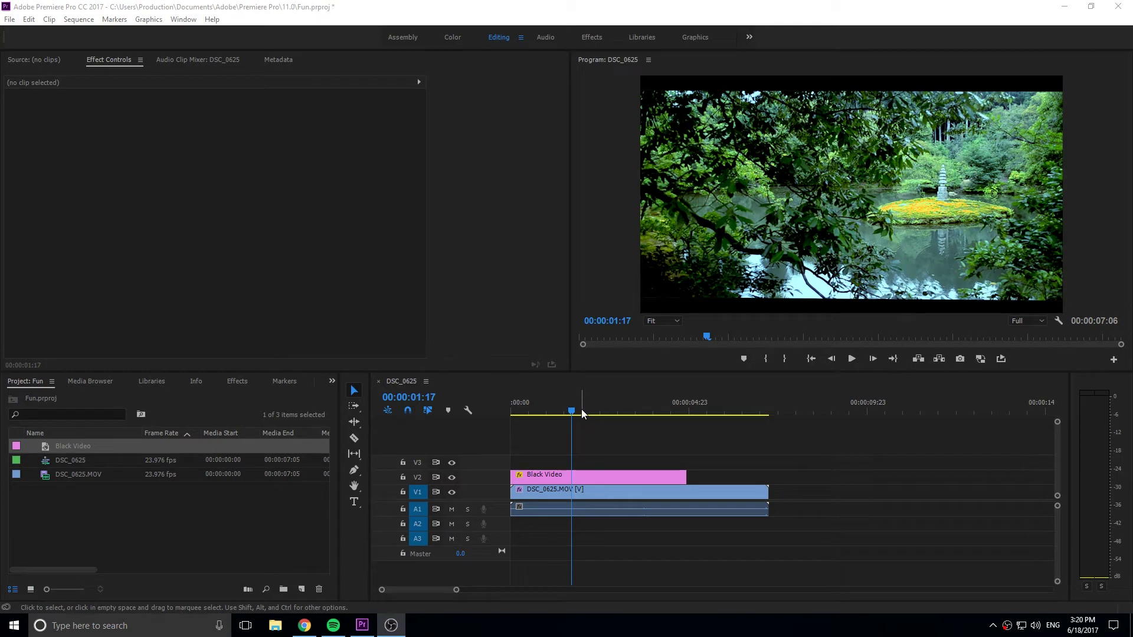
# - Play the DSC_0625 sequence from the start in an enlarged Program monitor to show the letterbox bars
pyautogui.click(497, 399)
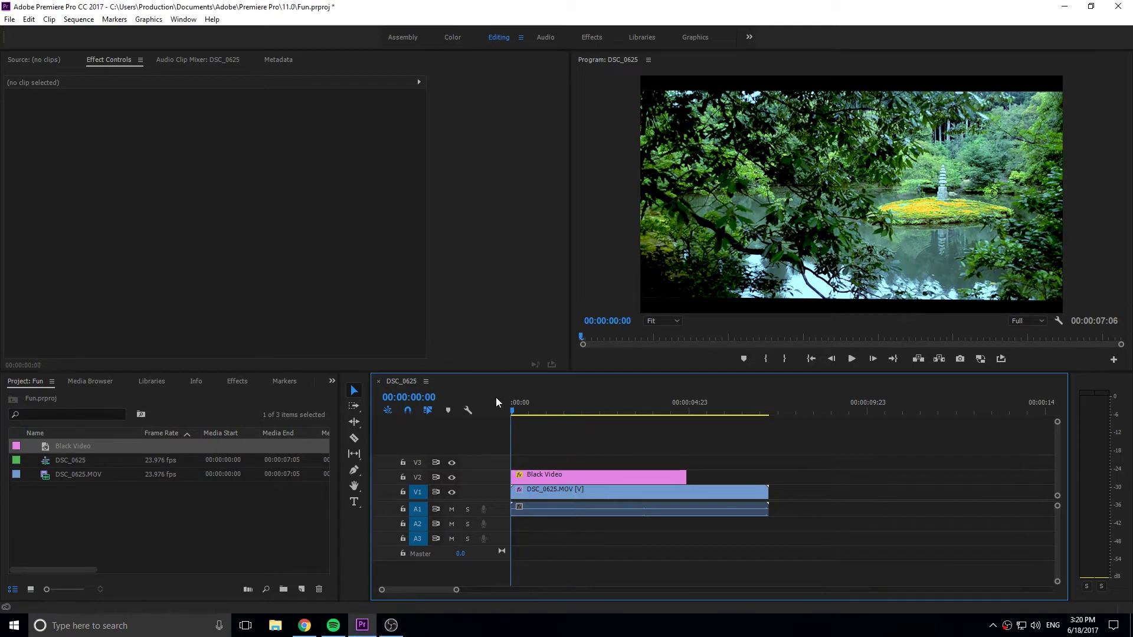
pyautogui.press('Home')
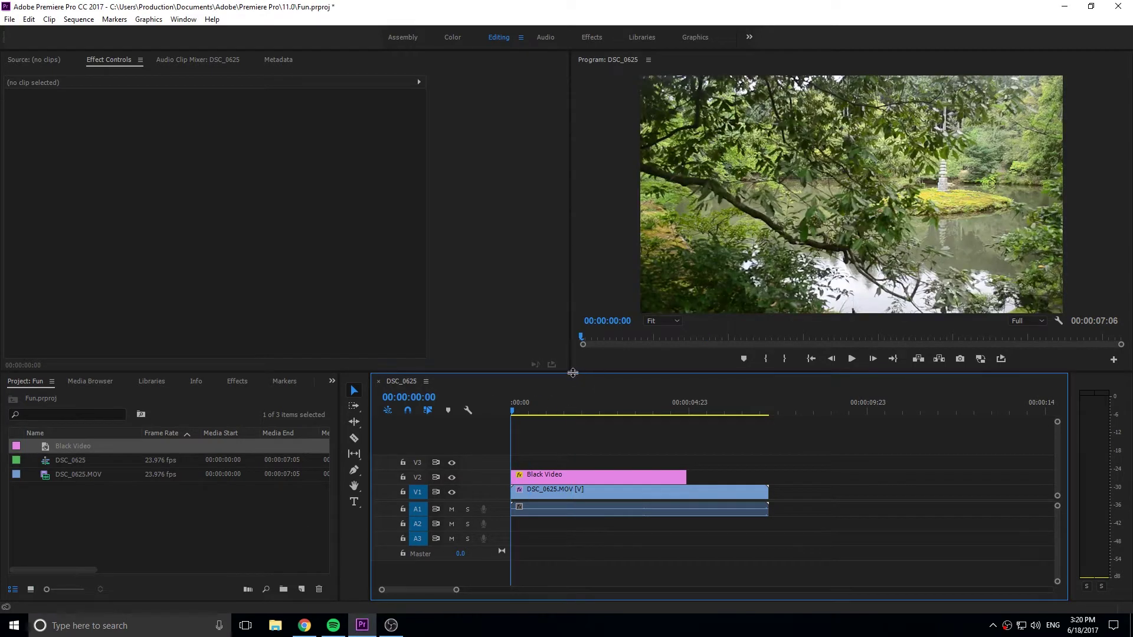
pyautogui.moveTo(572, 374); pyautogui.dragTo(572, 441)
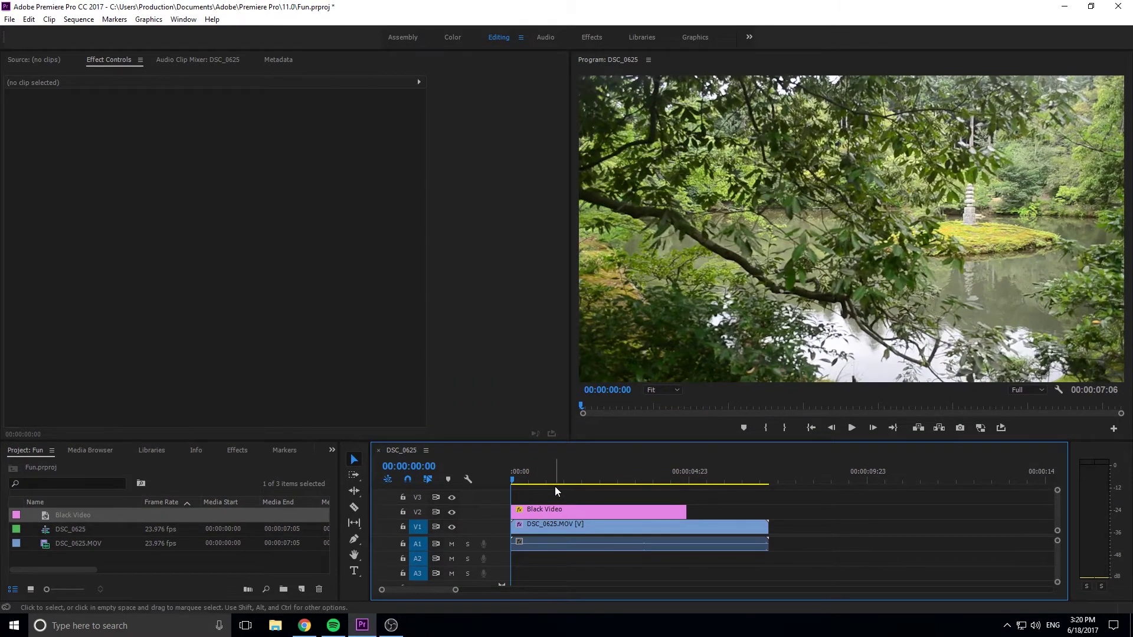
pyautogui.press('space')
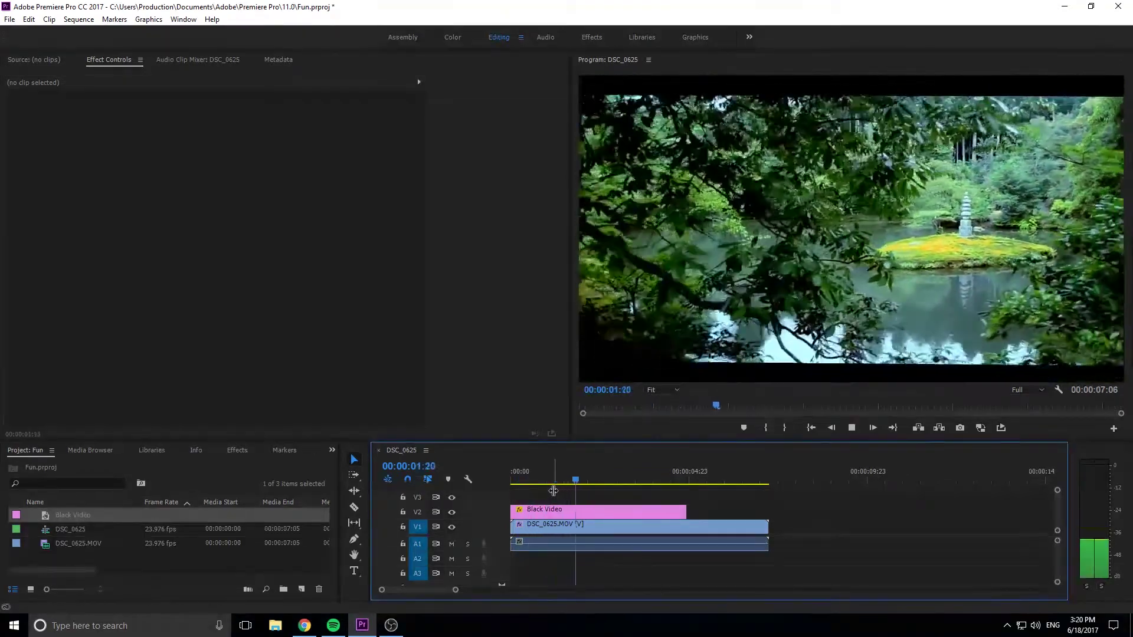
pyautogui.press('space')
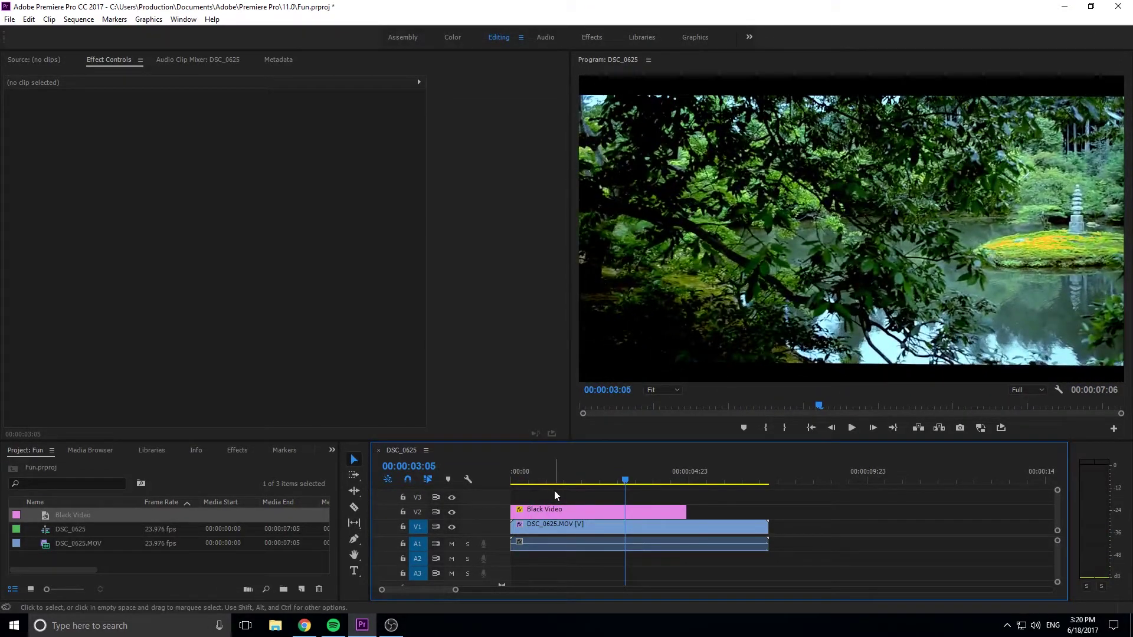
# - Select the V2 Black Video clip to show its Opacity mask and replay the bars sliding in from 00:00:02:00
pyautogui.click(556, 513)
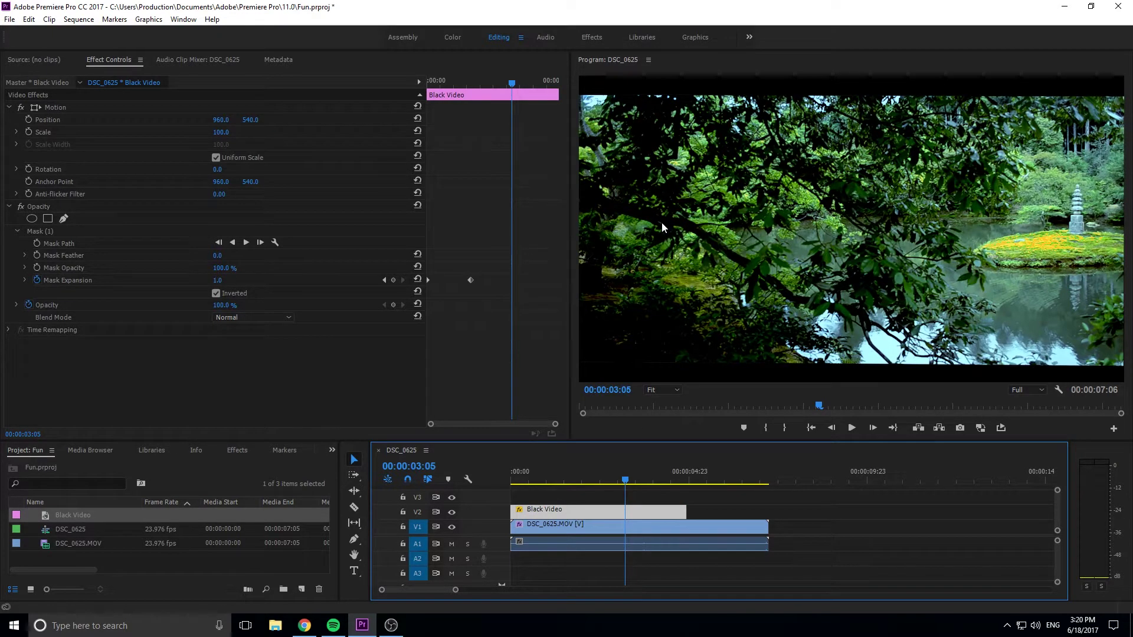
pyautogui.moveTo(611, 483); pyautogui.dragTo(499, 498)
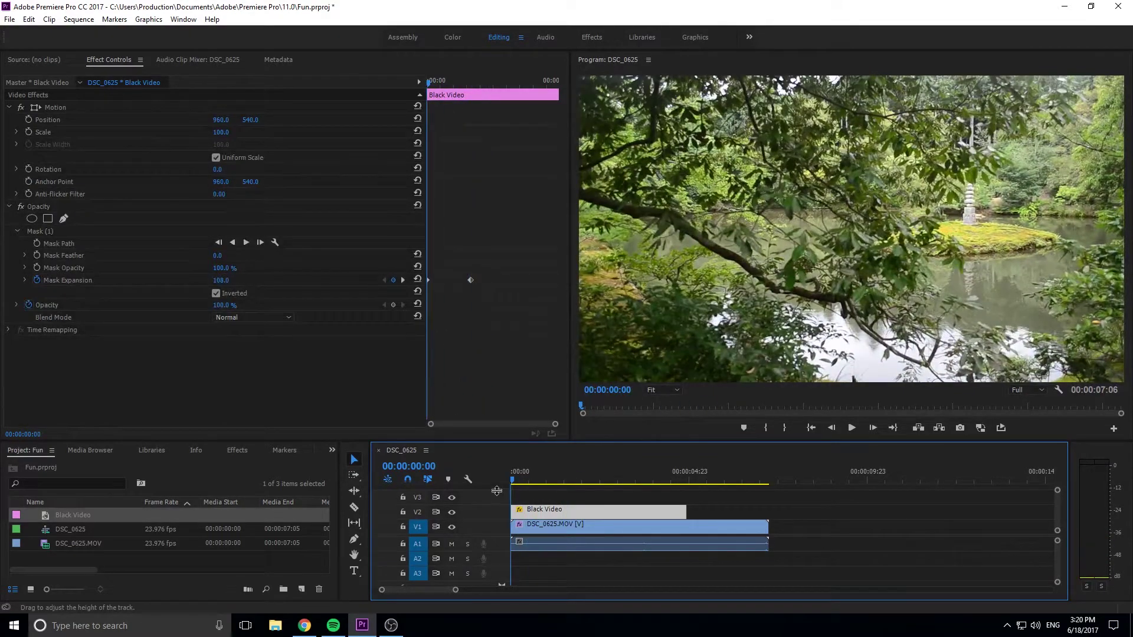
pyautogui.press('space')
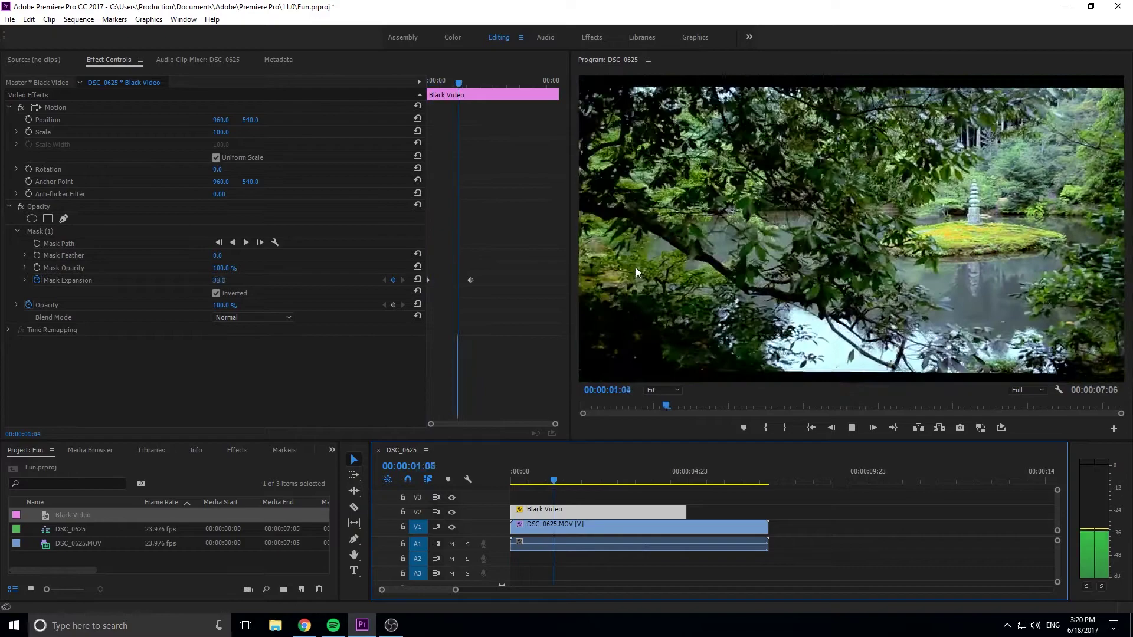
pyautogui.press('space')
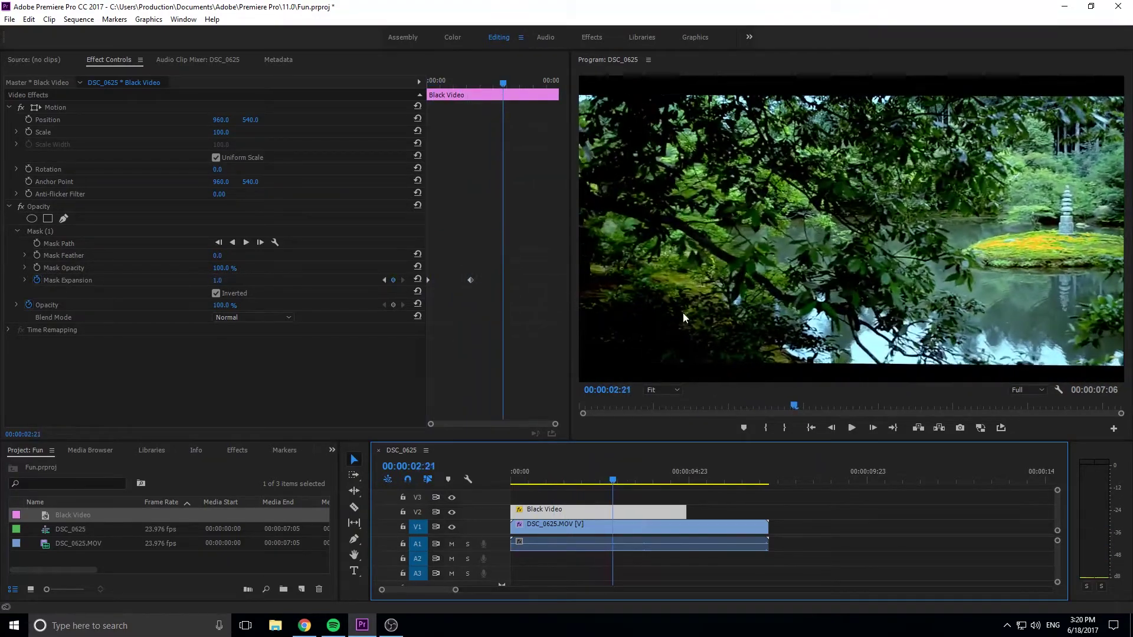
# - Replay the sequence from the beginning to review the letterboxed result
pyautogui.click(598, 493)
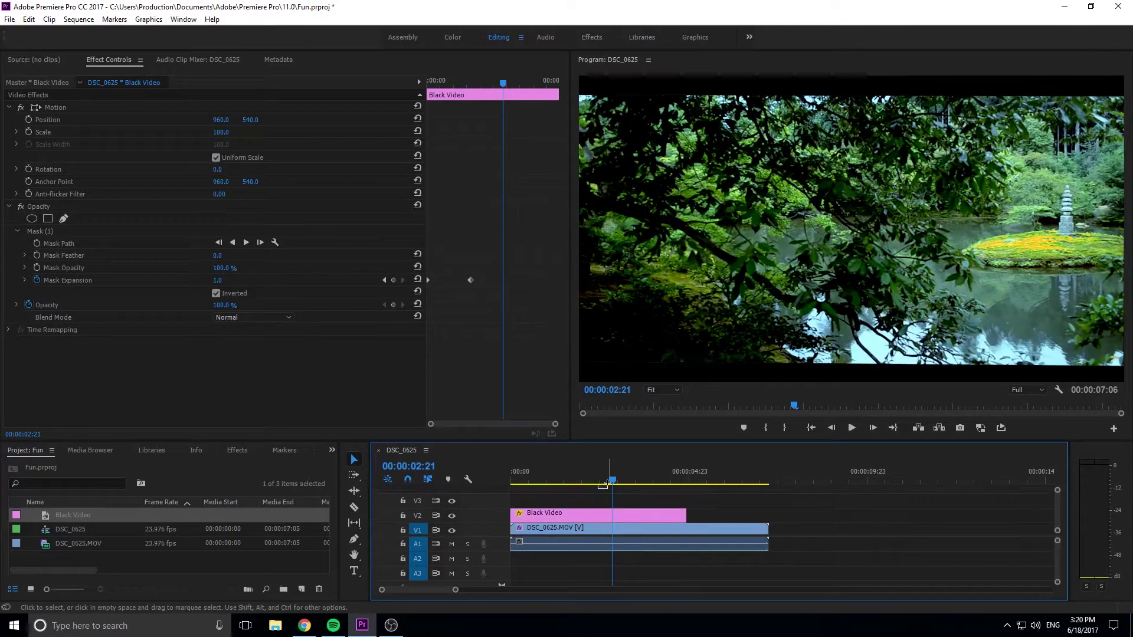
pyautogui.press('space')
pyautogui.moveTo(621, 466); pyautogui.dragTo(490, 443)
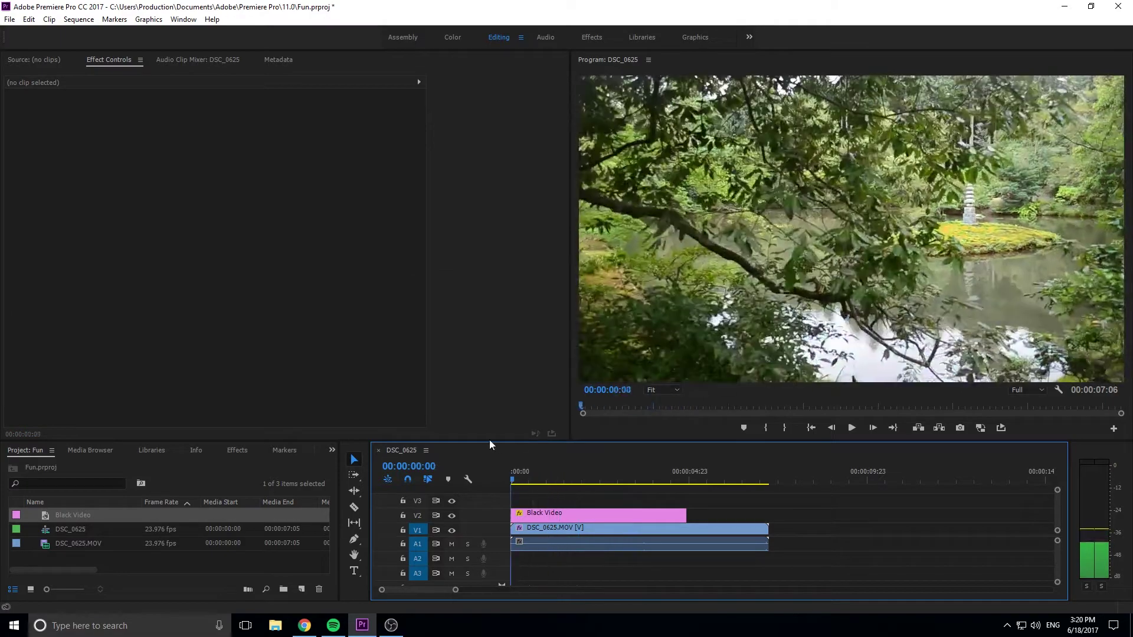
pyautogui.press('space')
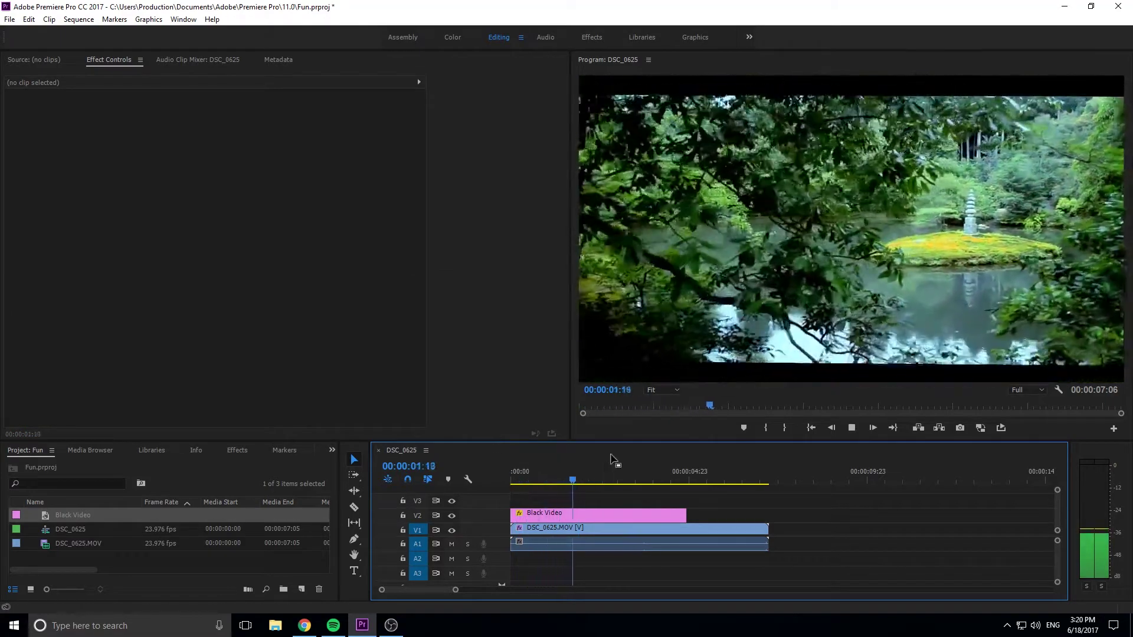
pyautogui.press('space')
pyautogui.moveTo(610, 471); pyautogui.dragTo(481, 459)
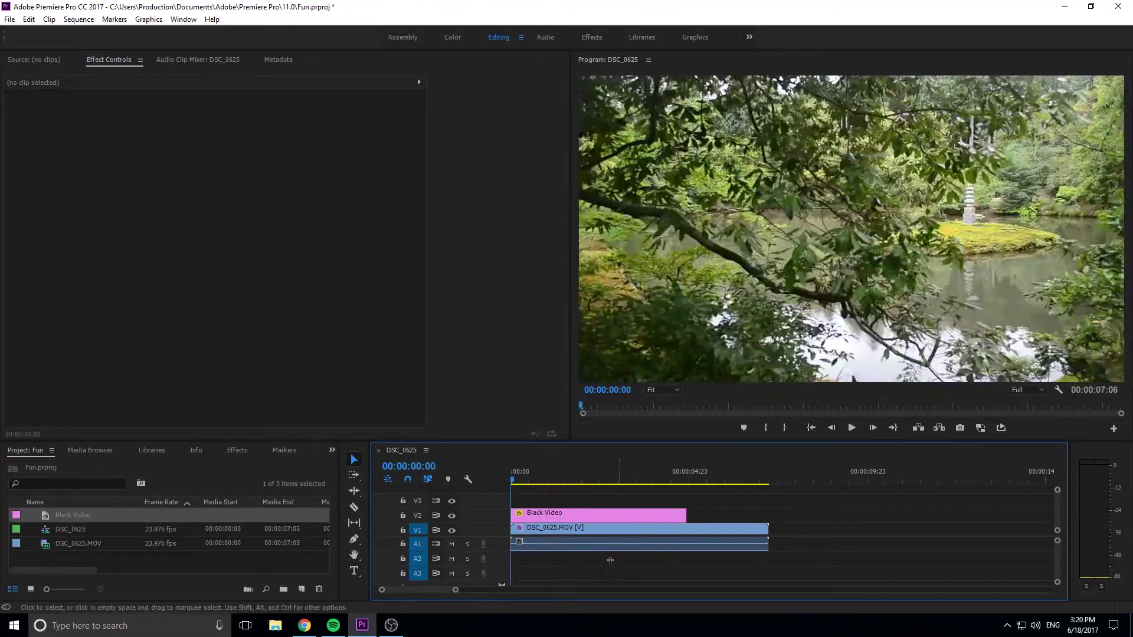
# - Delete the DSC_0625.MOV and Black Video clips from the timeline
pyautogui.click(582, 533)
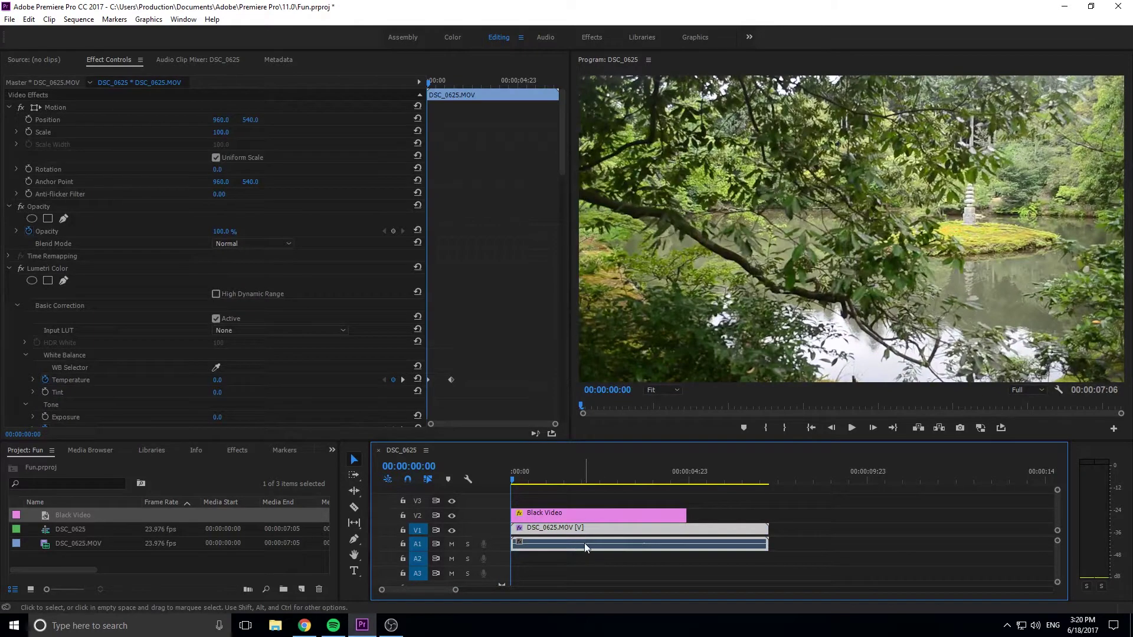
pyautogui.press('Delete')
pyautogui.click(585, 515)
pyautogui.press('Delete')
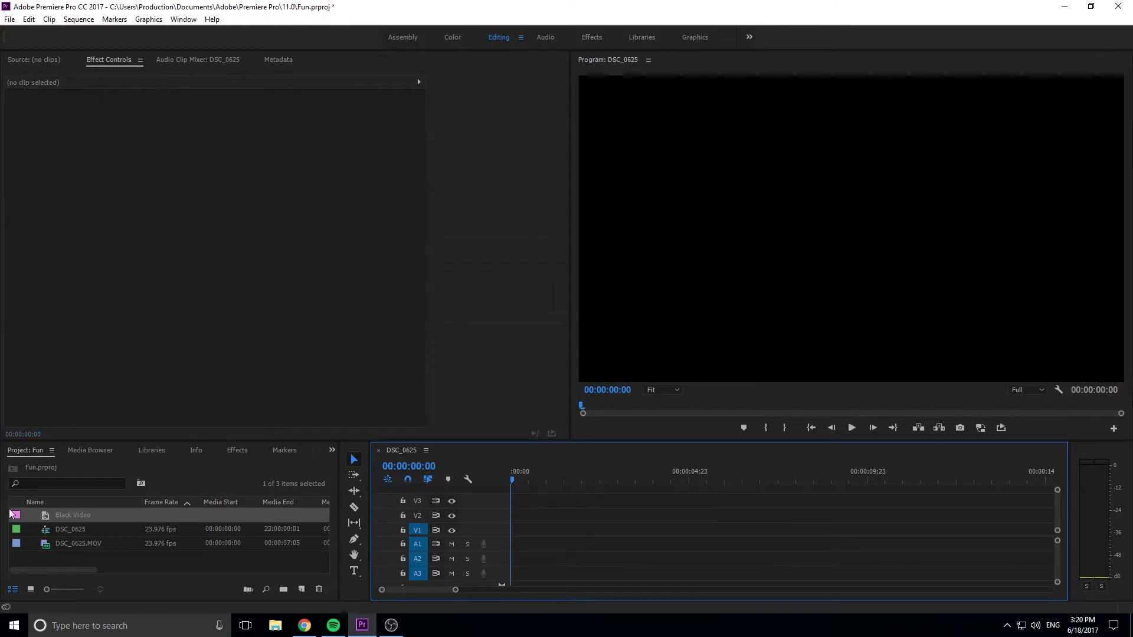
# - Place DSC_0625.MOV on the empty timeline, trim its head to 03:12 and close the gap
pyautogui.moveTo(72, 540); pyautogui.dragTo(519, 534)
pyautogui.moveTo(532, 481); pyautogui.dragTo(635, 504)
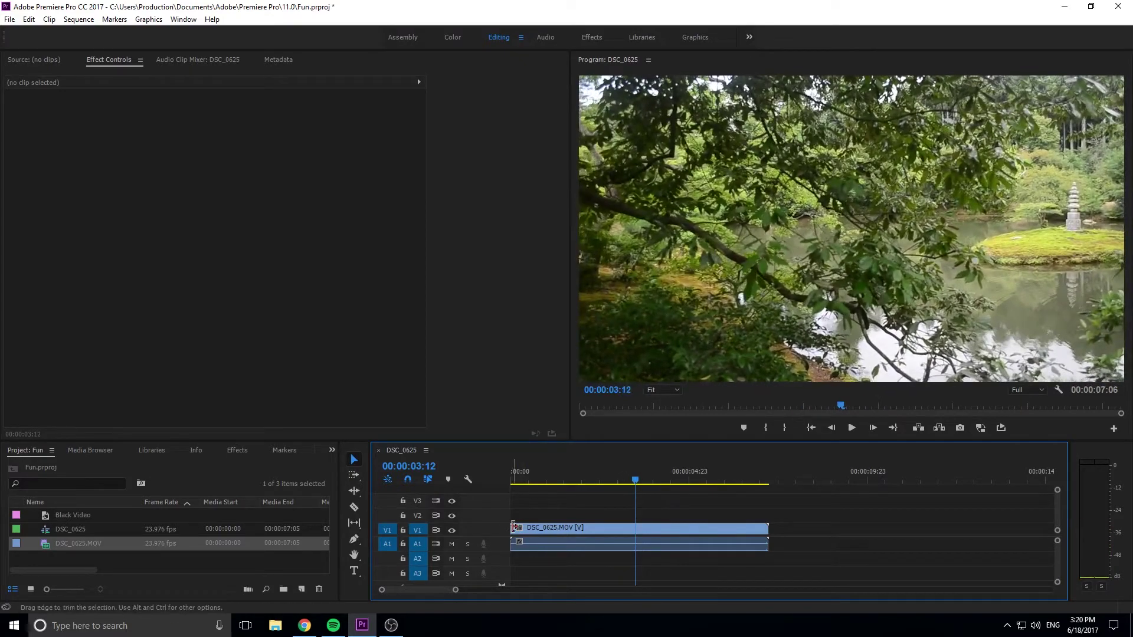
pyautogui.moveTo(517, 527)
pyautogui.mouseDown()
pyautogui.moveTo(635, 528)
pyautogui.moveTo(529, 533)
pyautogui.mouseUp()
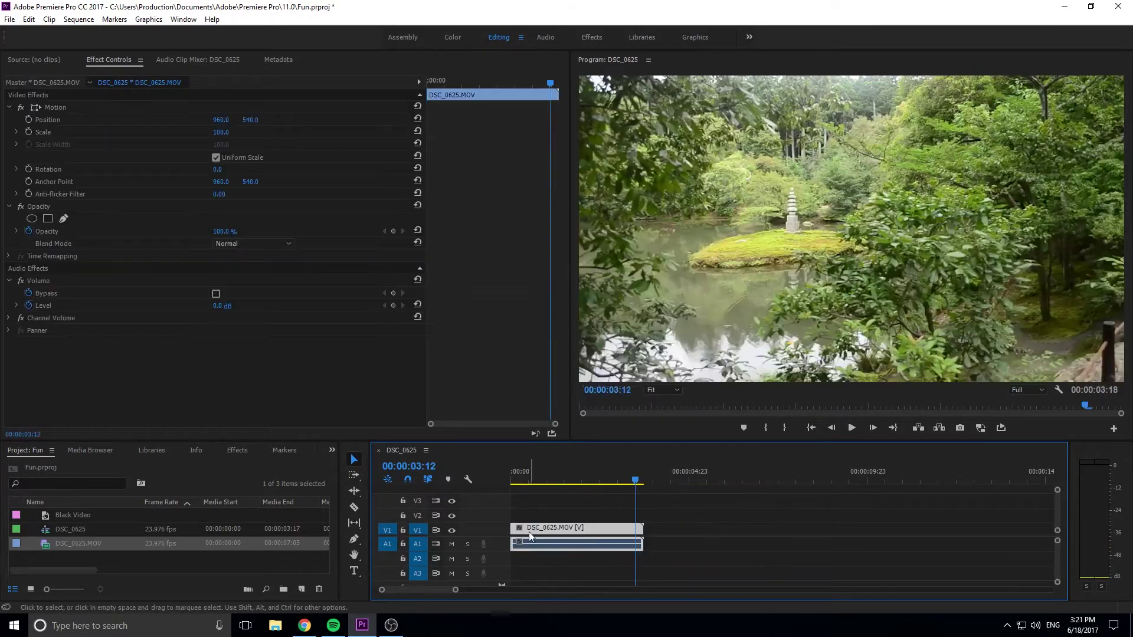
pyautogui.press('Home')
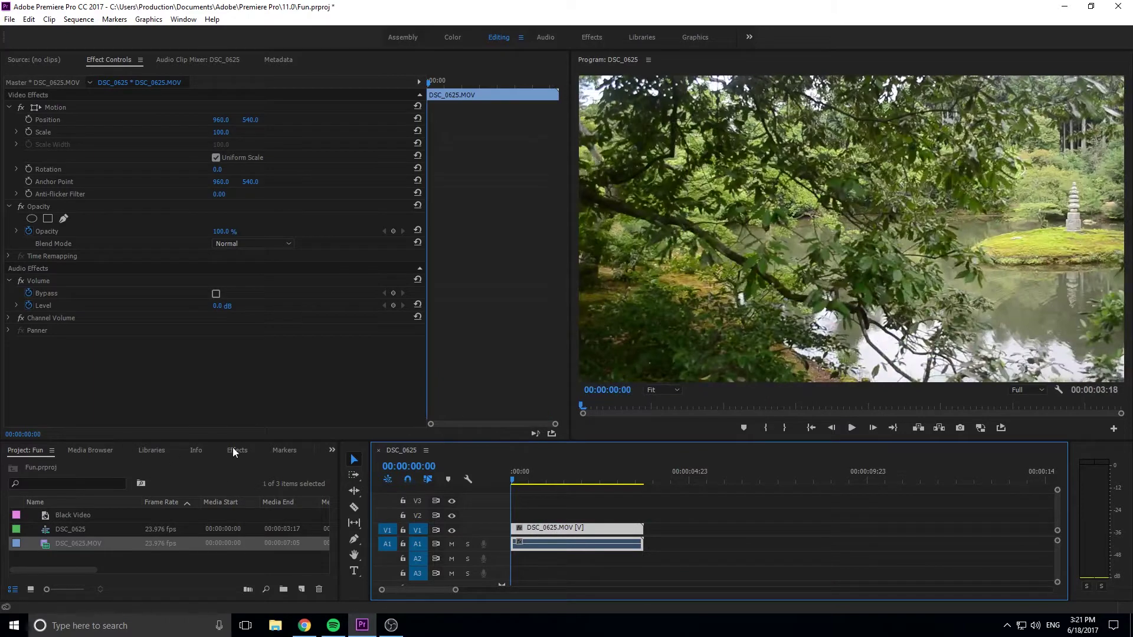
# - Search the Effects panel for 'lume' and drop Lumetri Color onto the V1 DSC_0625.MOV clip
pyautogui.click(233, 449)
pyautogui.click(89, 464)
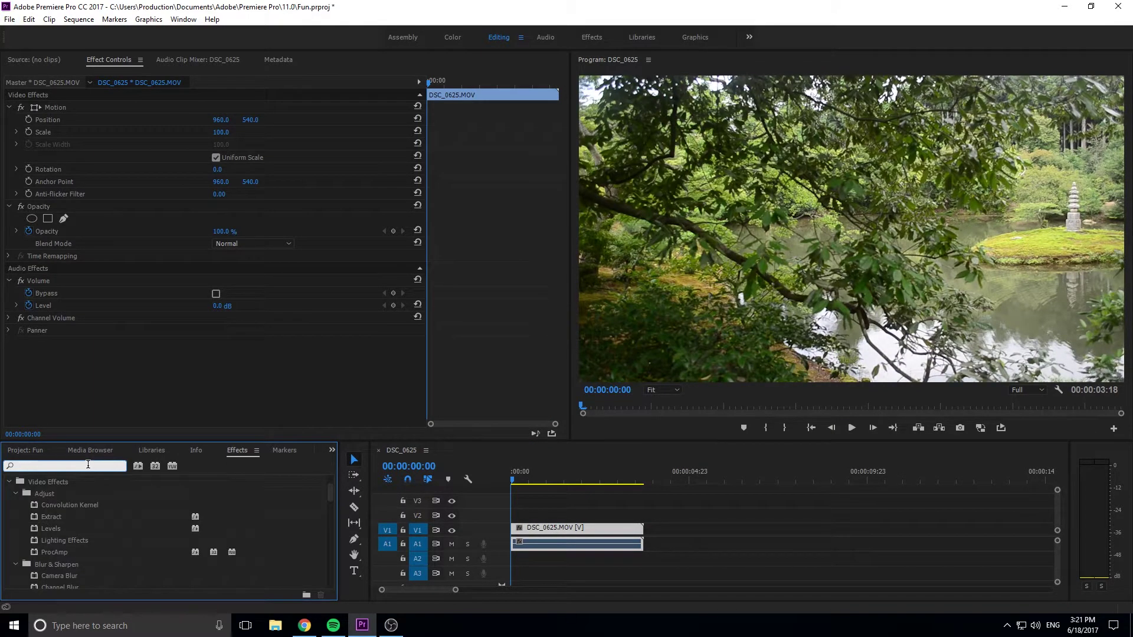
pyautogui.write('lumetri')
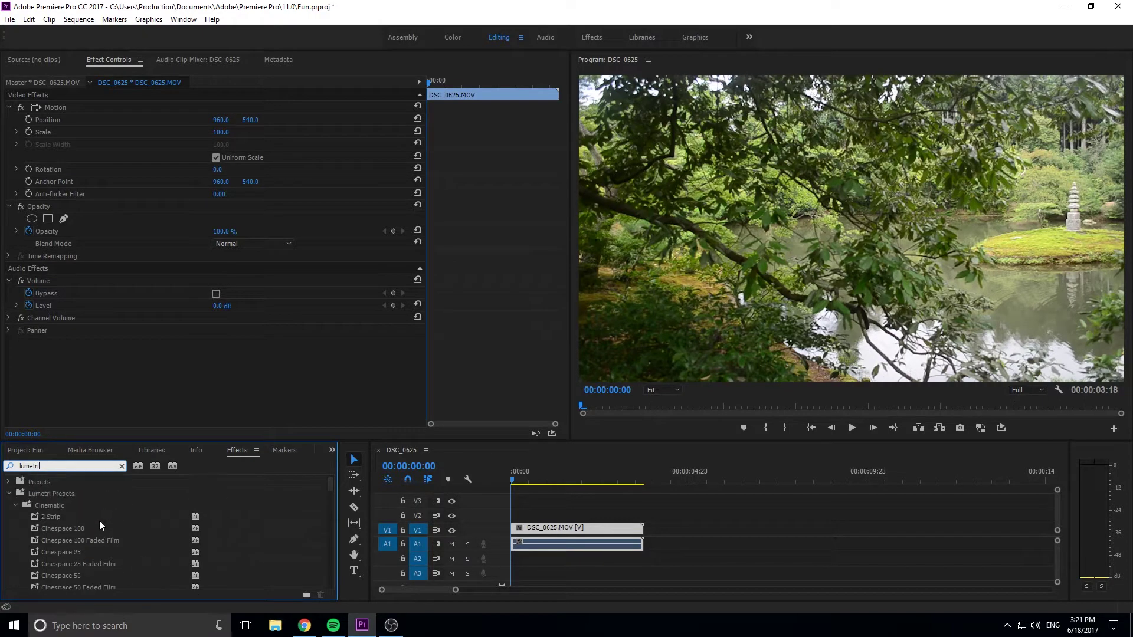
pyautogui.click(8, 495)
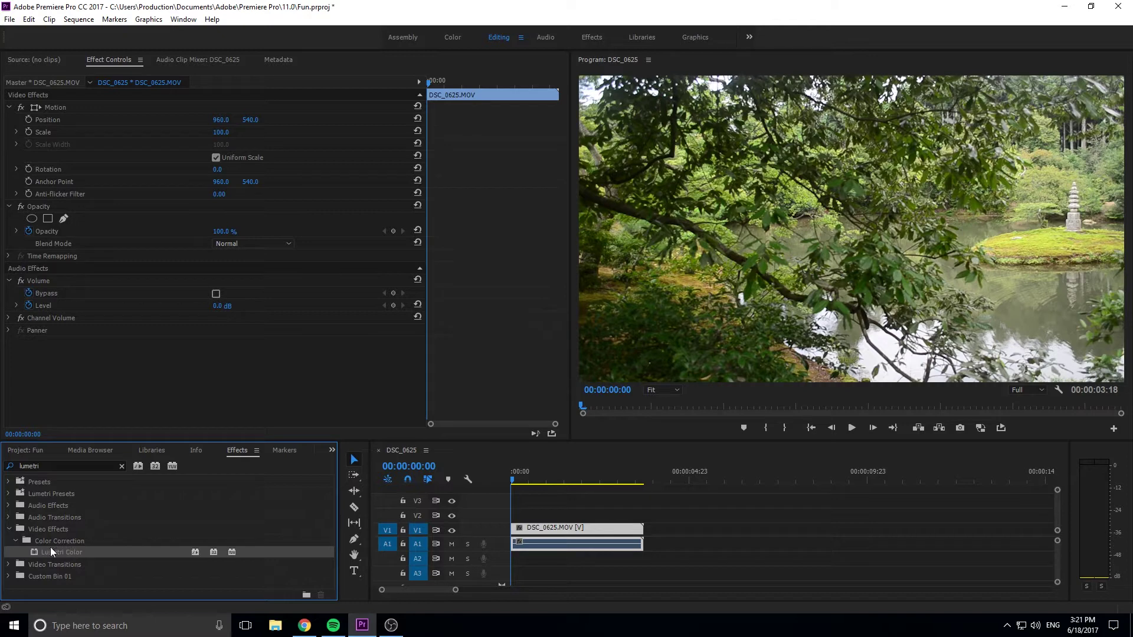
pyautogui.moveTo(58, 550); pyautogui.dragTo(582, 529)
# - Expand Lumetri's Creative and Curves sections and bend the red and green RGB curves downward
pyautogui.scroll(-2, 295, 332)
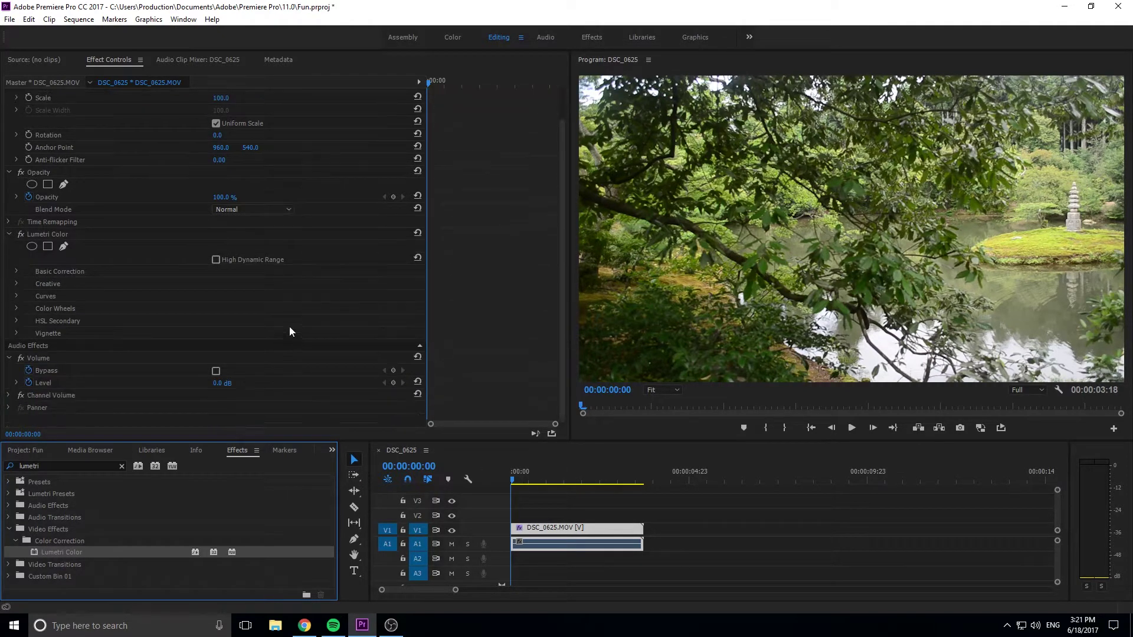
pyautogui.click(17, 284)
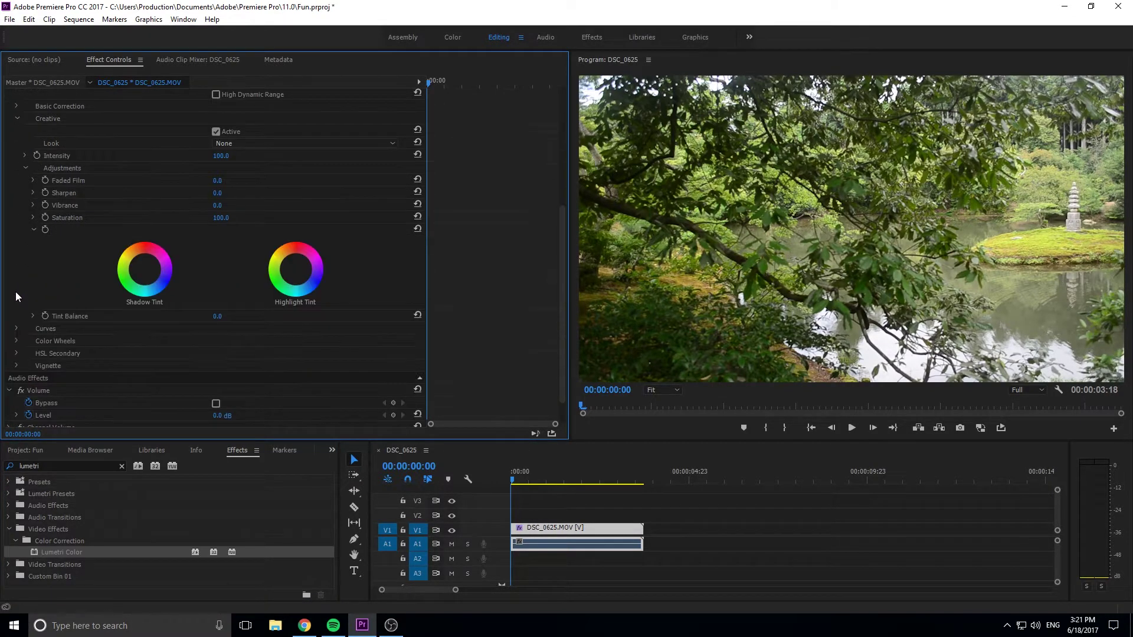
pyautogui.click(16, 329)
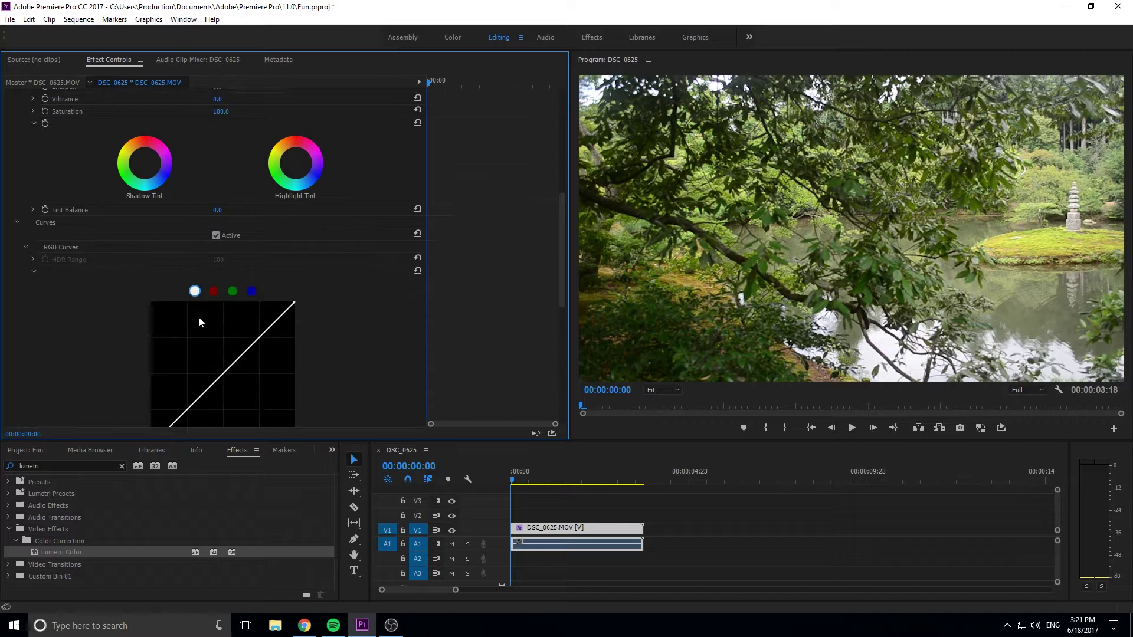
pyautogui.click(213, 291)
pyautogui.moveTo(261, 339); pyautogui.dragTo(271, 354)
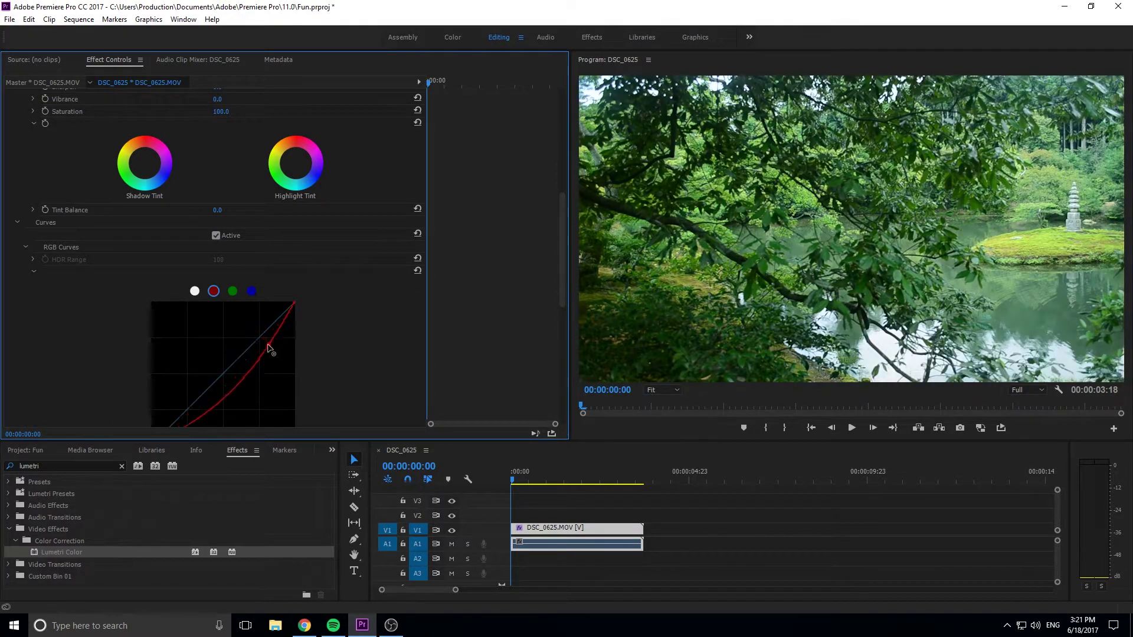
pyautogui.click(233, 291)
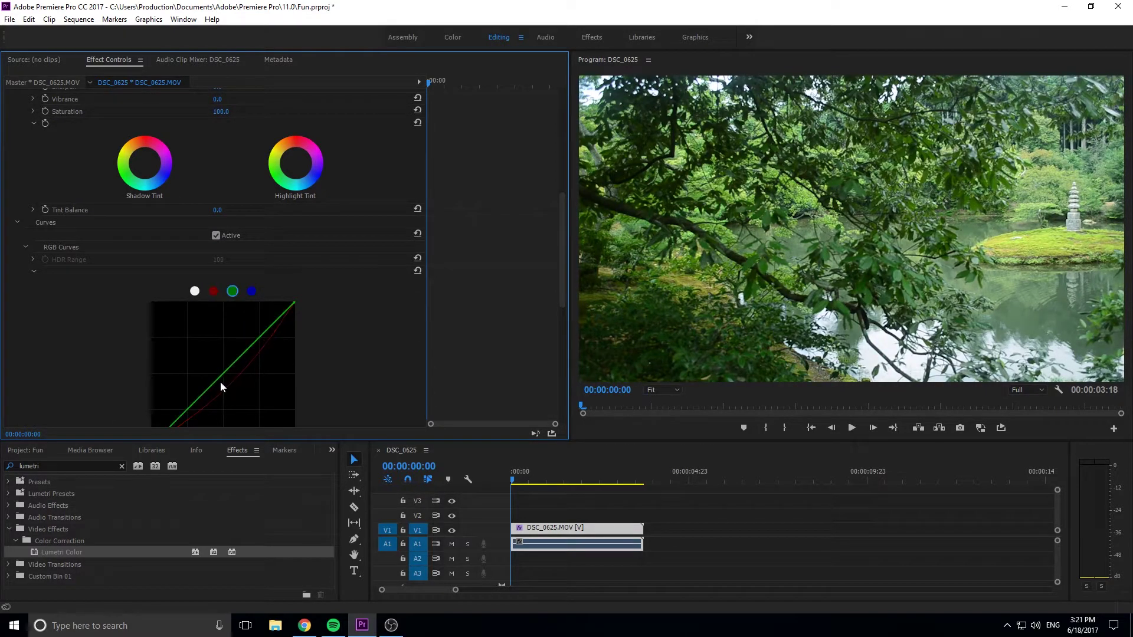
pyautogui.moveTo(202, 390); pyautogui.dragTo(214, 396)
# - Check the curves at about 00:00:02:10, then undo the RGB curve adjustments
pyautogui.moveTo(513, 479)
pyautogui.mouseDown()
pyautogui.moveTo(598, 479)
pyautogui.moveTo(468, 477)
pyautogui.moveTo(561, 480)
pyautogui.moveTo(515, 491)
pyautogui.mouseUp()
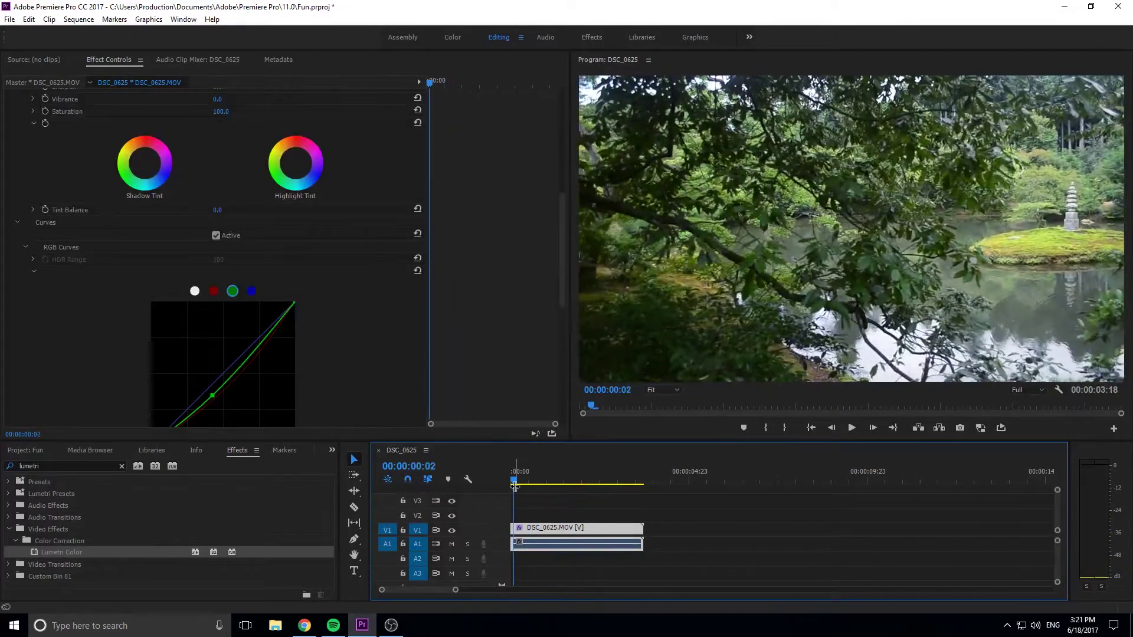
pyautogui.scroll(3, 125, 274)
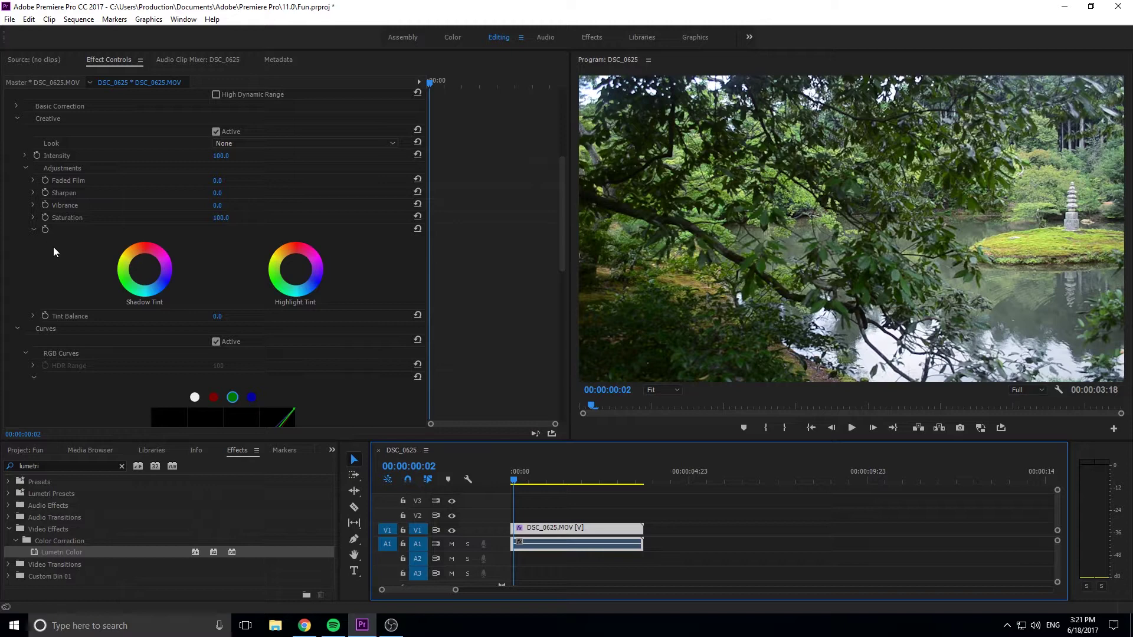
pyautogui.scroll(1, 37, 255)
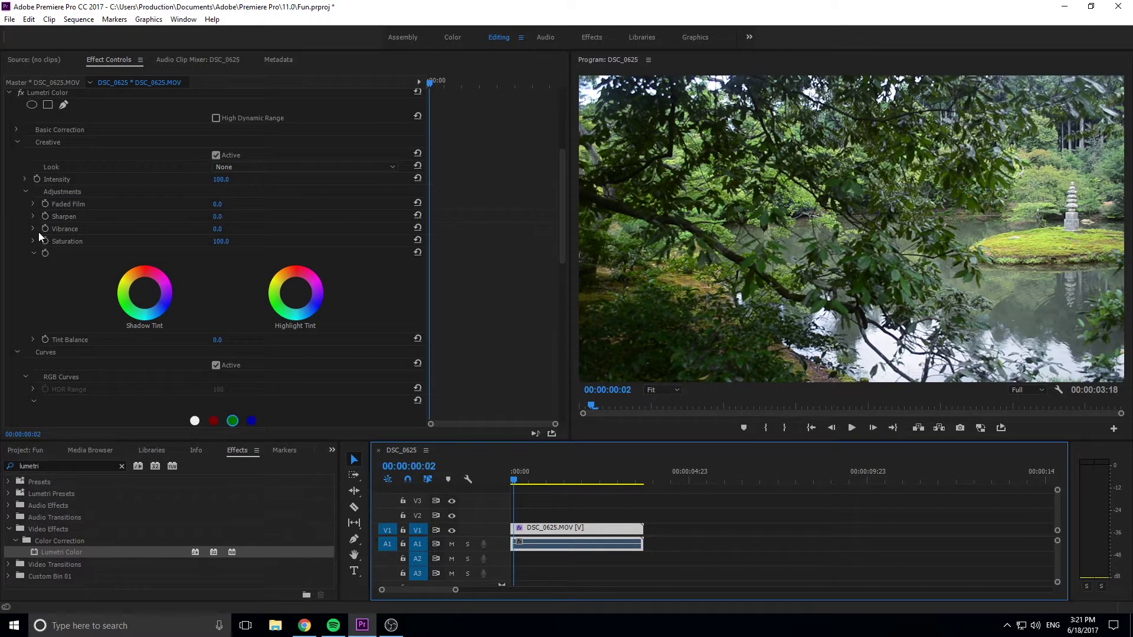
pyautogui.scroll(-9, 23, 182)
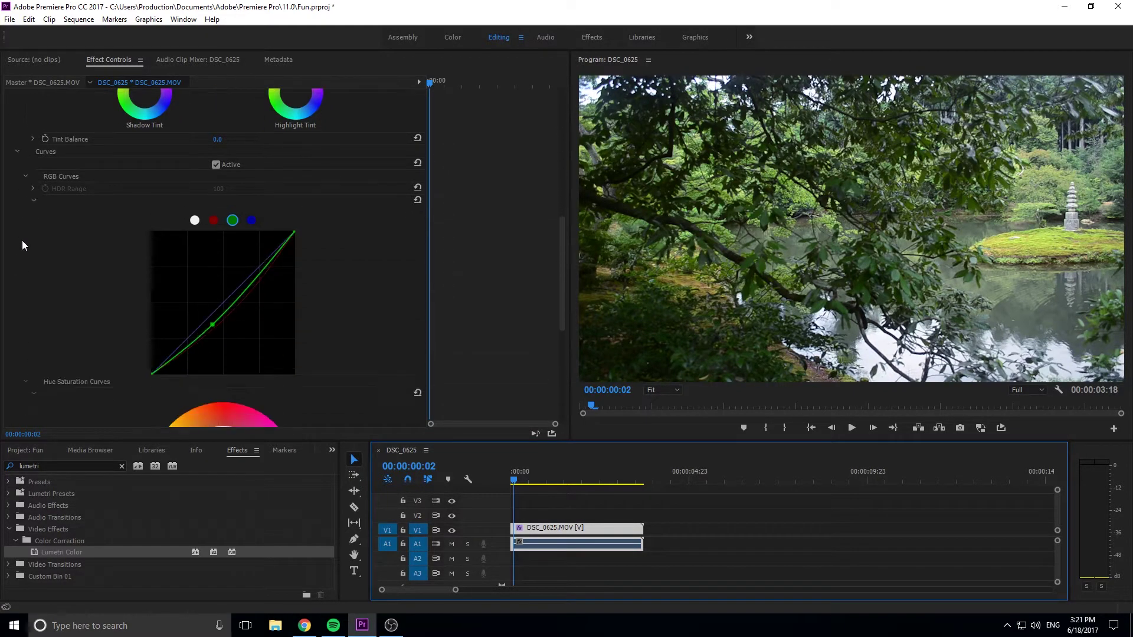
pyautogui.scroll(-5, 23, 245)
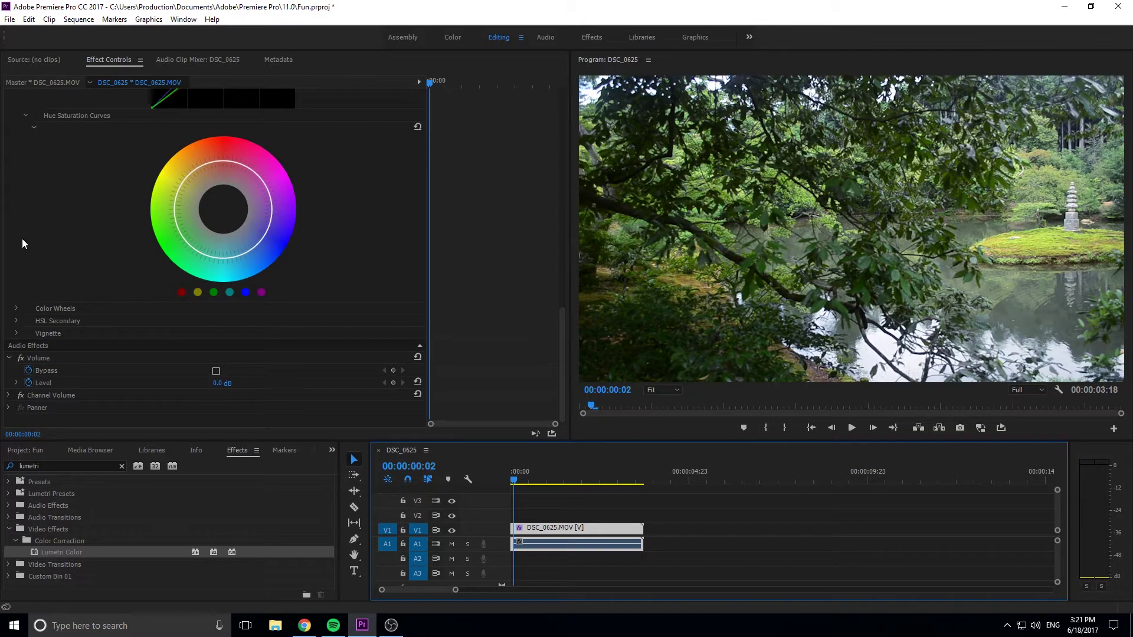
pyautogui.scroll(10, 30, 242)
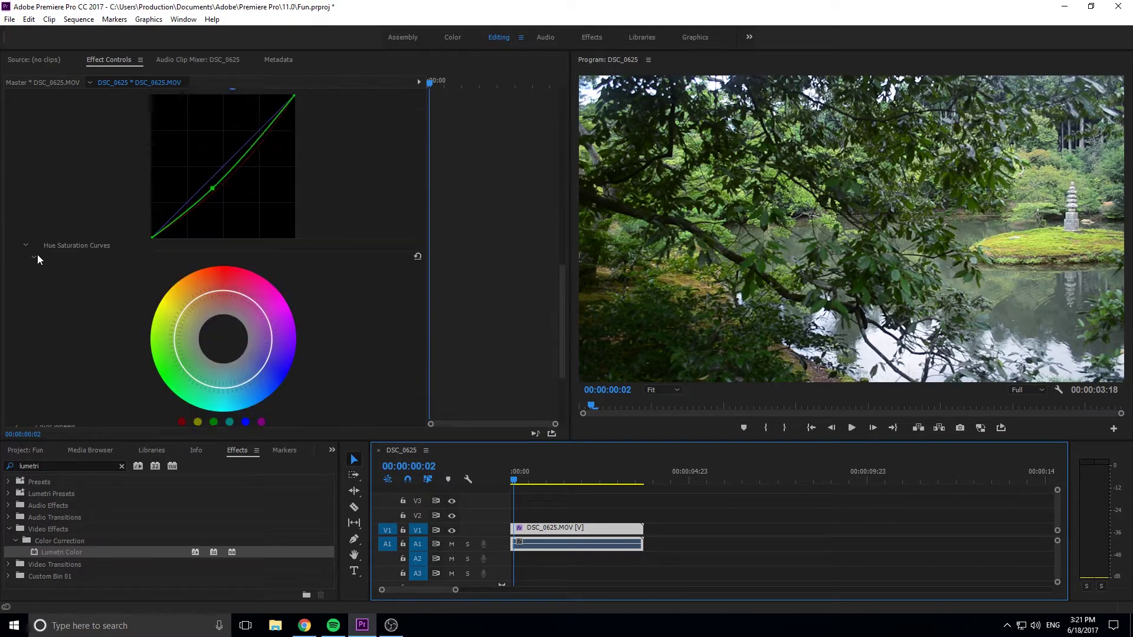
pyautogui.scroll(-2, 35, 289)
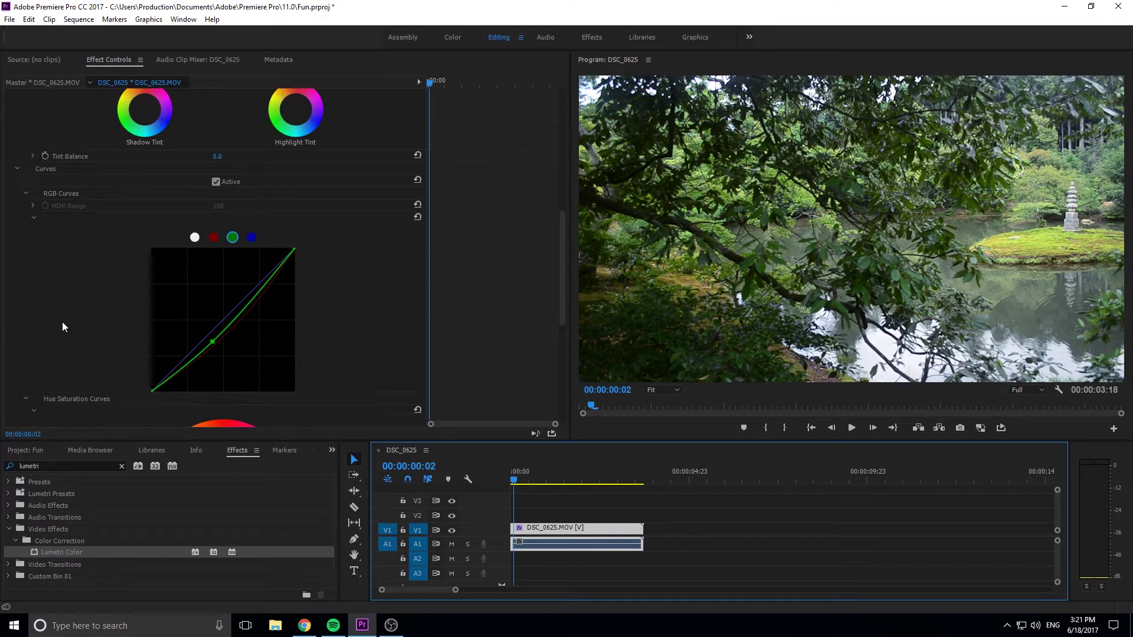
pyautogui.scroll(-4, 232, 232)
pyautogui.scroll(-4, 233, 232)
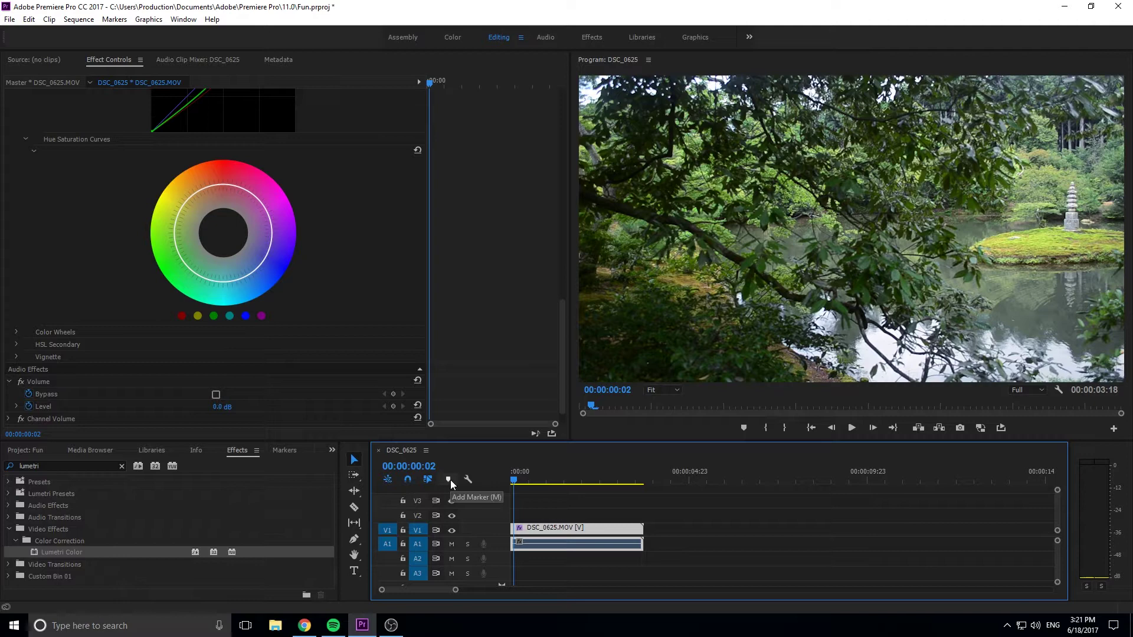
pyautogui.scroll(6, 337, 387)
pyautogui.scroll(6, 331, 386)
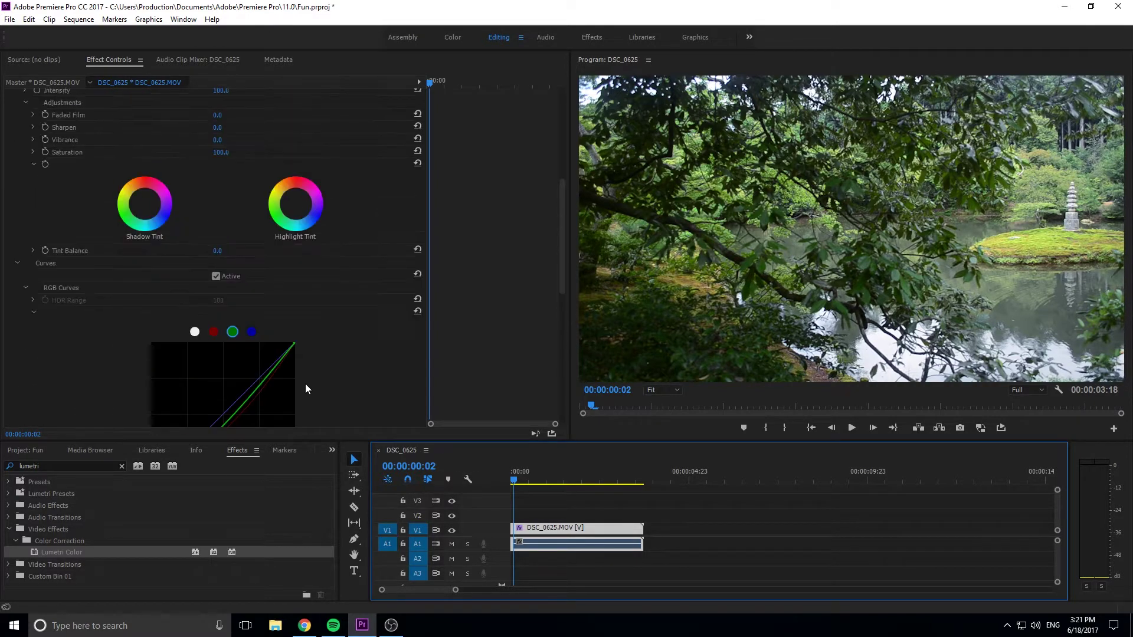
pyautogui.hotkey('ctrl', 'z')
pyautogui.hotkey('ctrl', 'z')
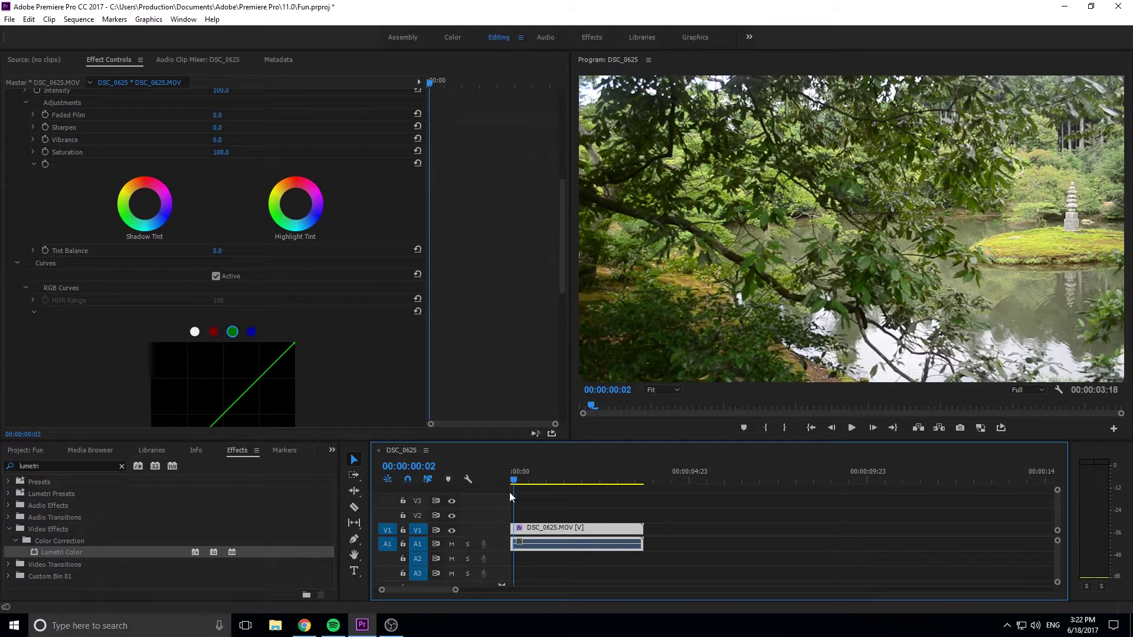
# - Return to the clip's first frame and collapse the Shadow/Highlight Tint wheels
pyautogui.click(511, 475)
pyautogui.scroll(3, 25, 232)
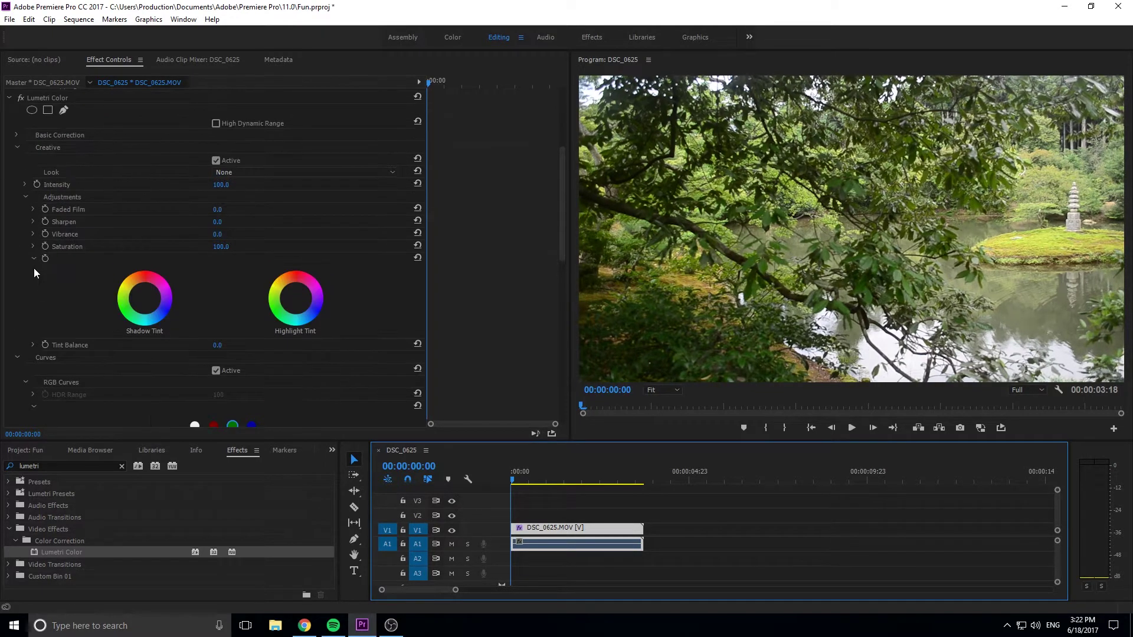
pyautogui.click(33, 263)
pyautogui.click(34, 260)
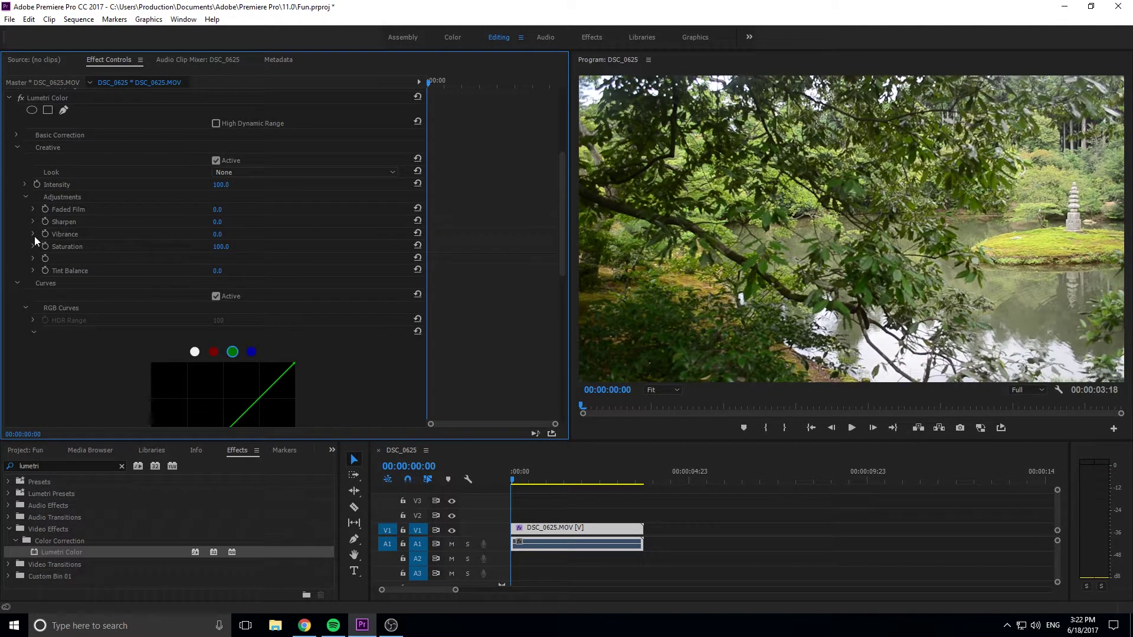
# - Expand Basic Correction and enable keyframing for Contrast, Highlights and Shadows at the clip start
pyautogui.scroll(2, 35, 215)
pyautogui.click(17, 195)
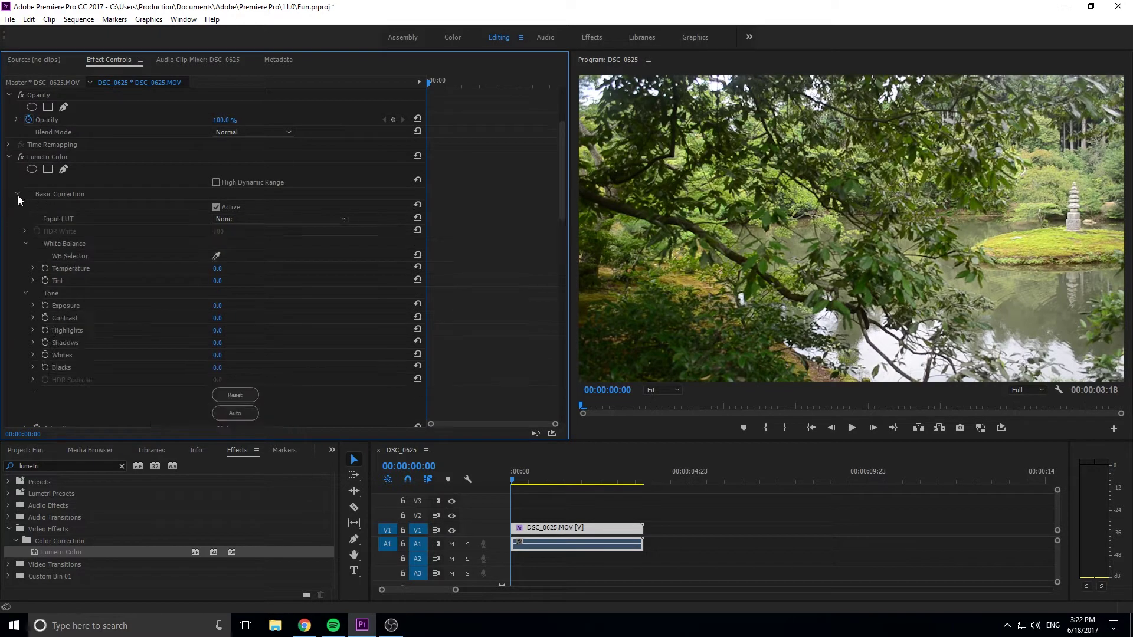
pyautogui.scroll(-2, 26, 236)
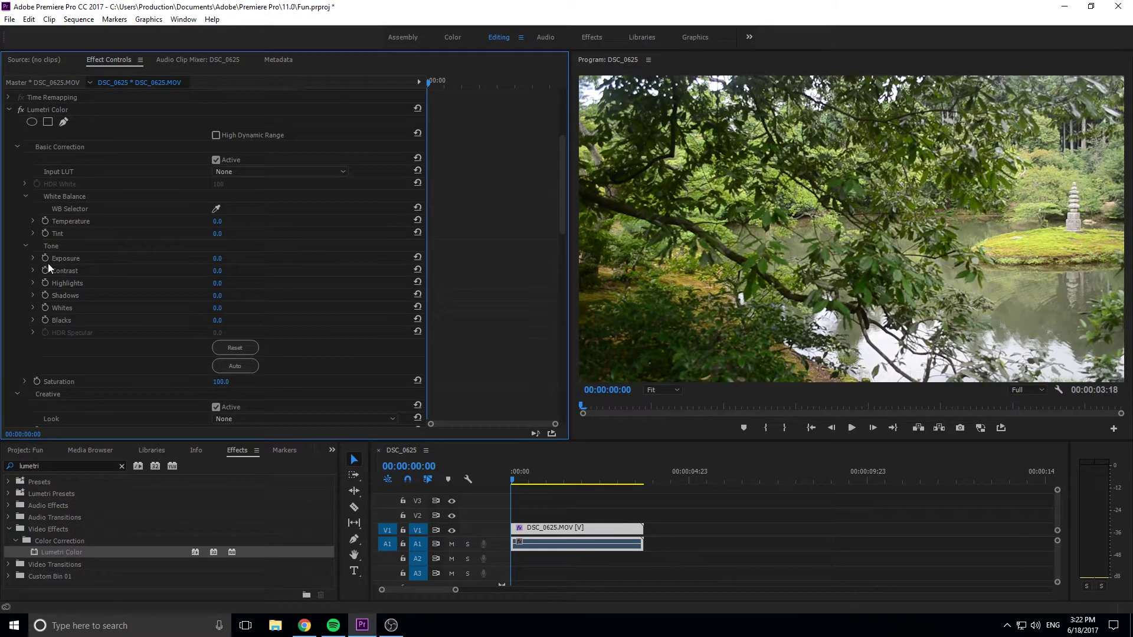
pyautogui.click(46, 269)
pyautogui.click(45, 295)
pyautogui.click(45, 283)
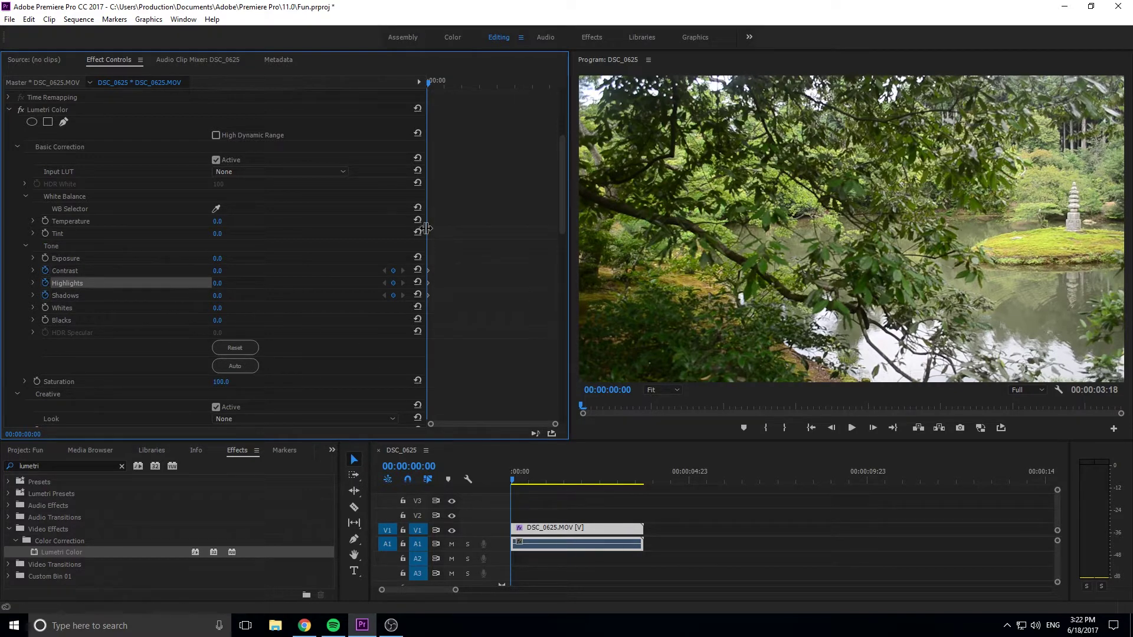
# - At about two seconds, set Contrast 150, Highlights -87 and Shadows -120
pyautogui.moveTo(526, 481); pyautogui.dragTo(591, 485)
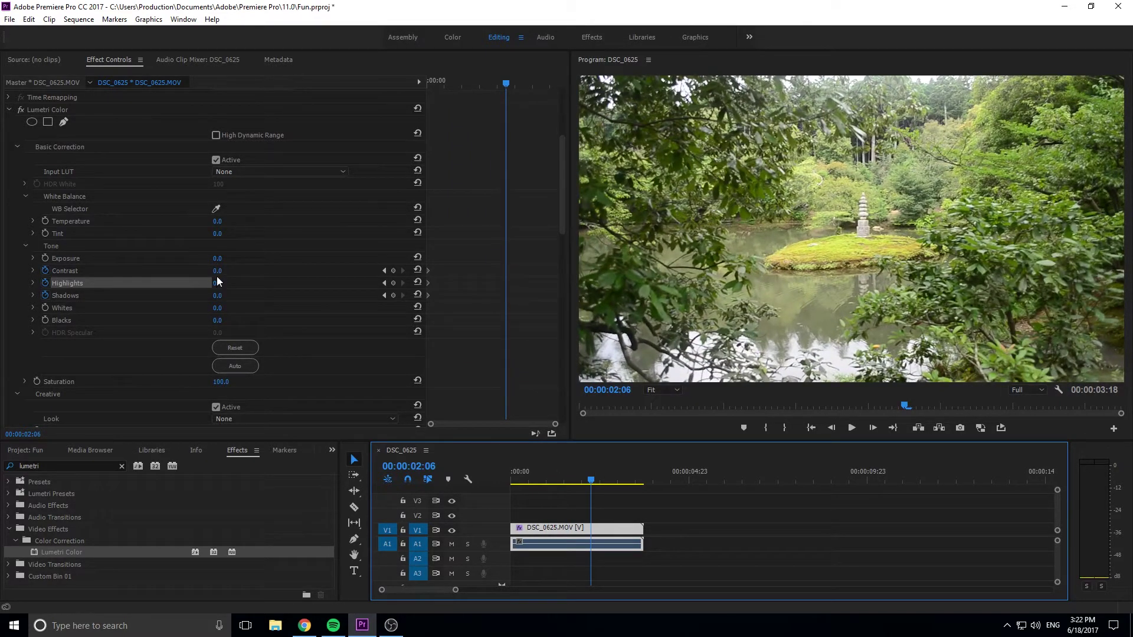
pyautogui.moveTo(217, 272); pyautogui.dragTo(288, 271)
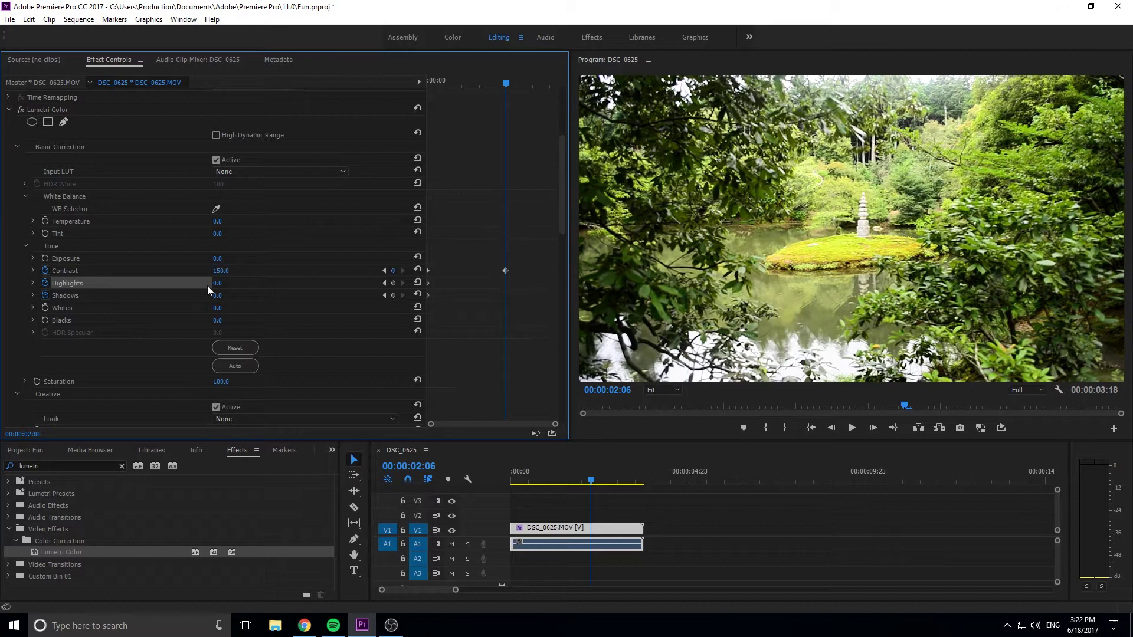
pyautogui.moveTo(217, 283); pyautogui.dragTo(166, 283)
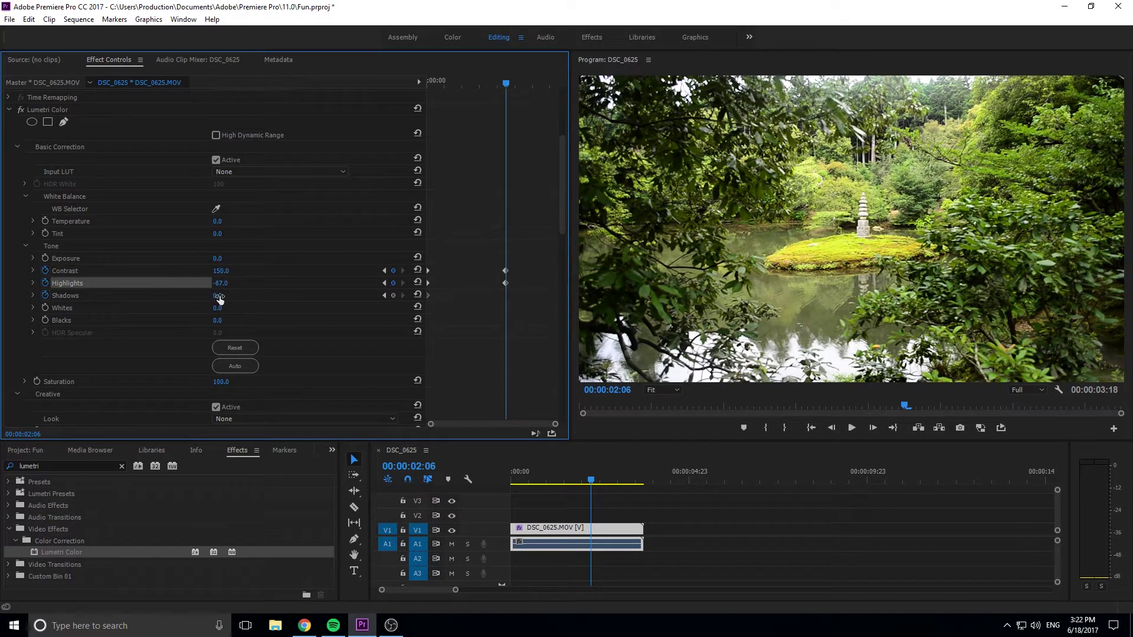
pyautogui.moveTo(219, 300); pyautogui.dragTo(162, 299)
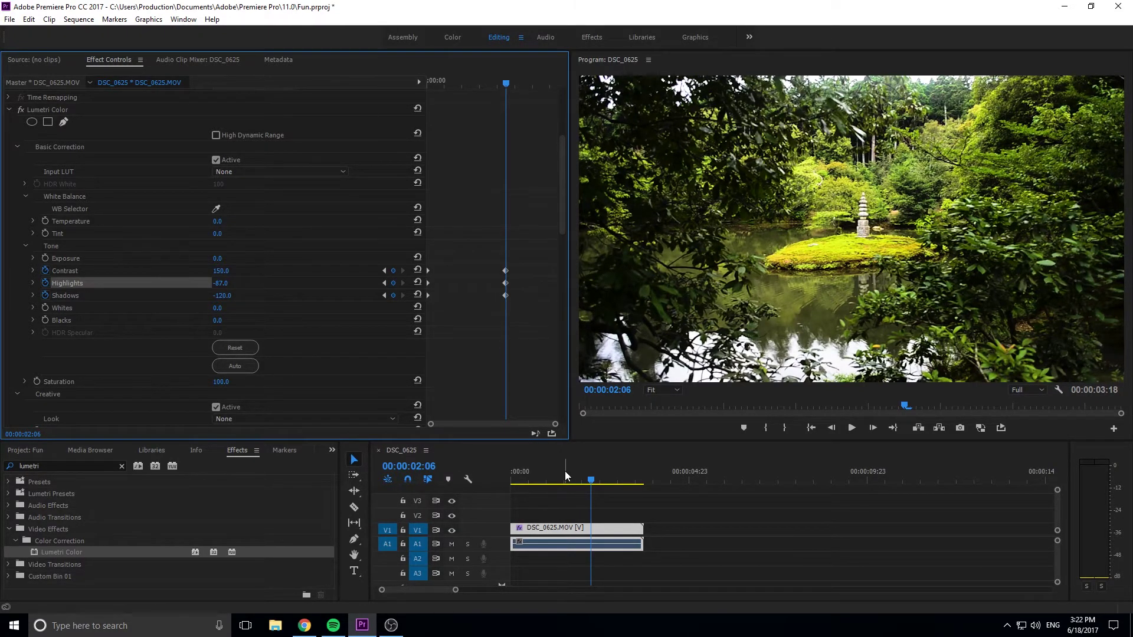
# - Play back and scrub the clip from the start to review the tone animation
pyautogui.click(483, 475)
pyautogui.press('Home')
pyautogui.press('space')
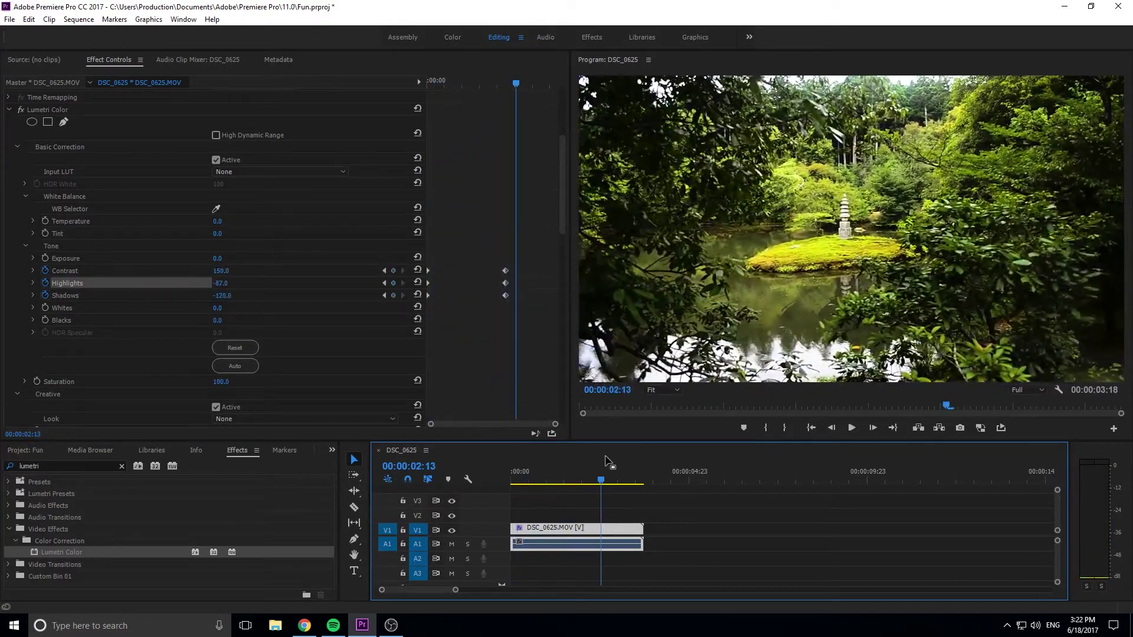
pyautogui.moveTo(593, 481); pyautogui.dragTo(491, 480)
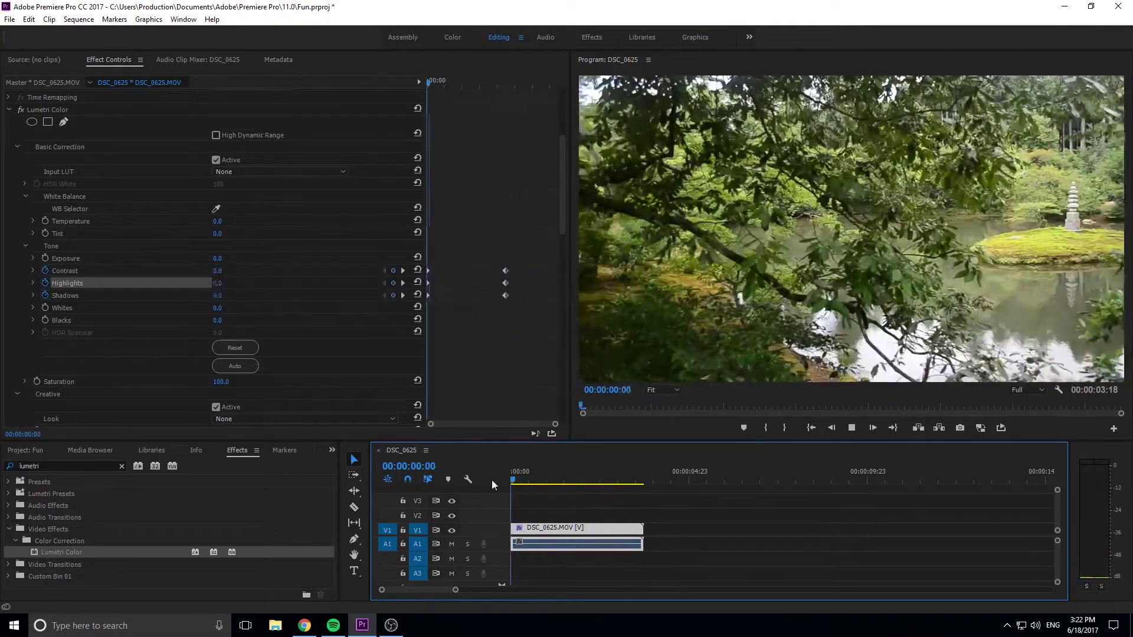
pyautogui.press('space')
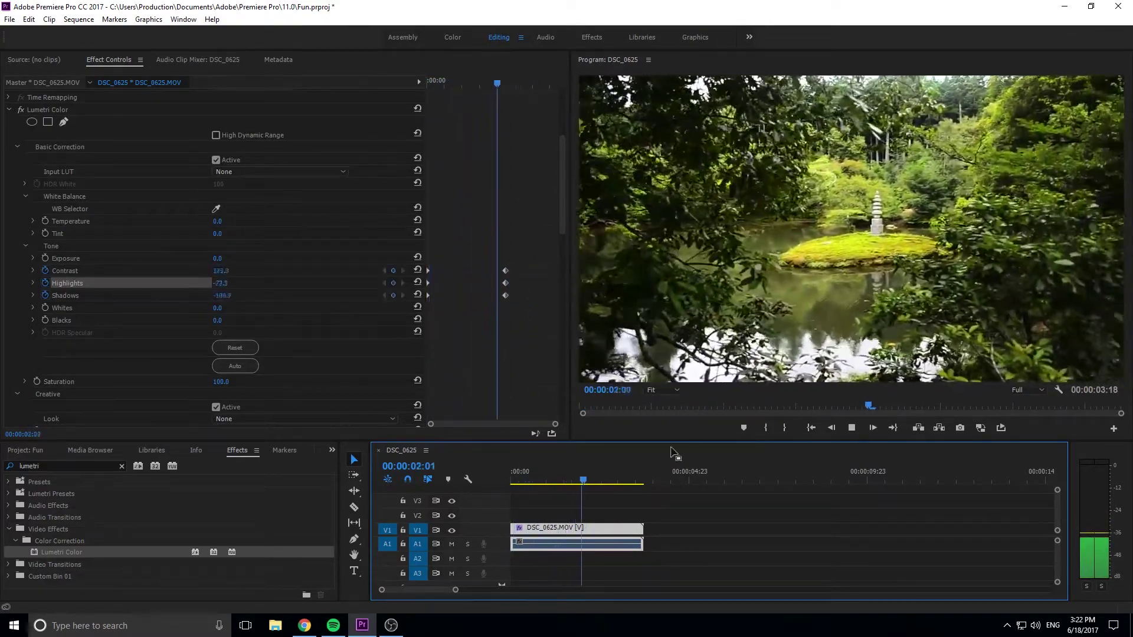
pyautogui.press('space')
pyautogui.press('Home')
# - Expand Lumetri Color Wheels and enable its keyframe stopwatch
pyautogui.click(30, 197)
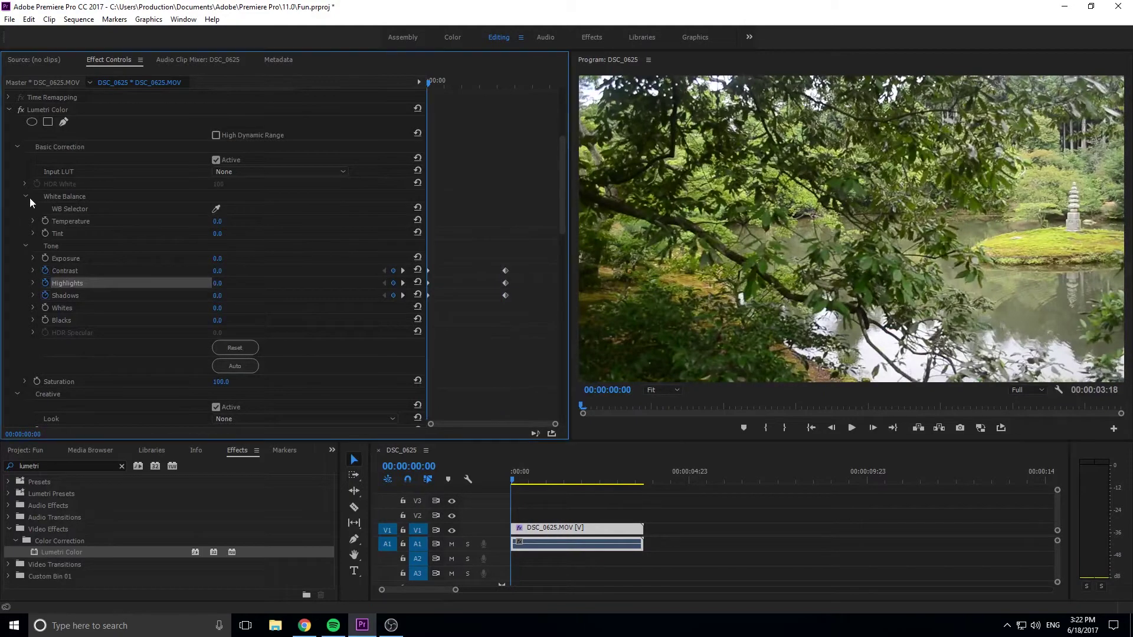
pyautogui.scroll(-5, 22, 214)
pyautogui.scroll(-6, 22, 274)
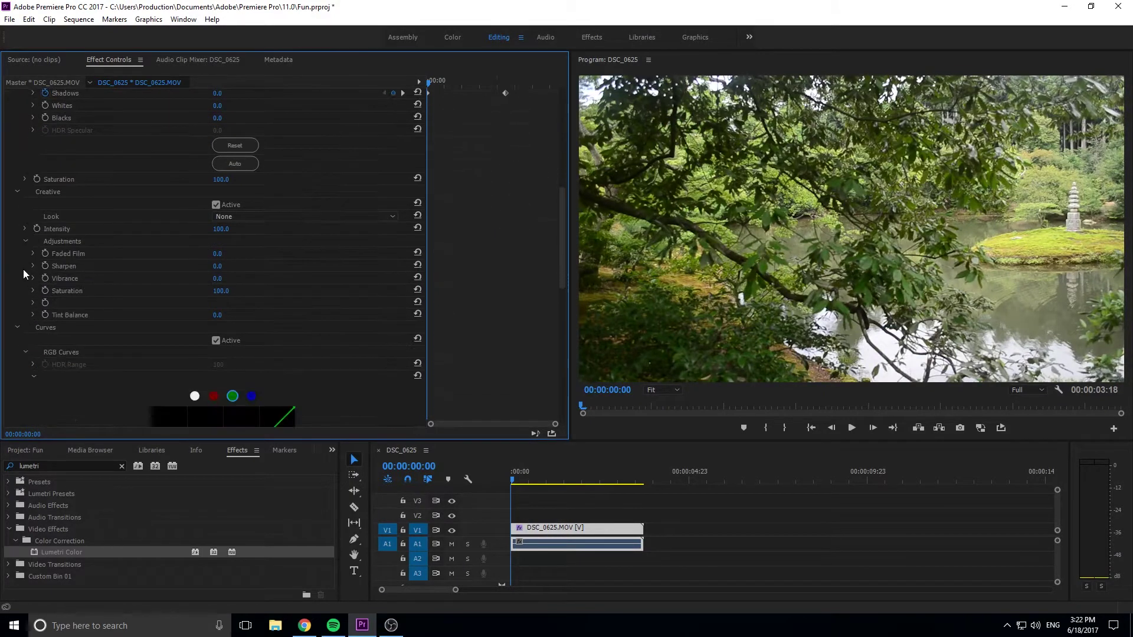
pyautogui.scroll(-8, 23, 274)
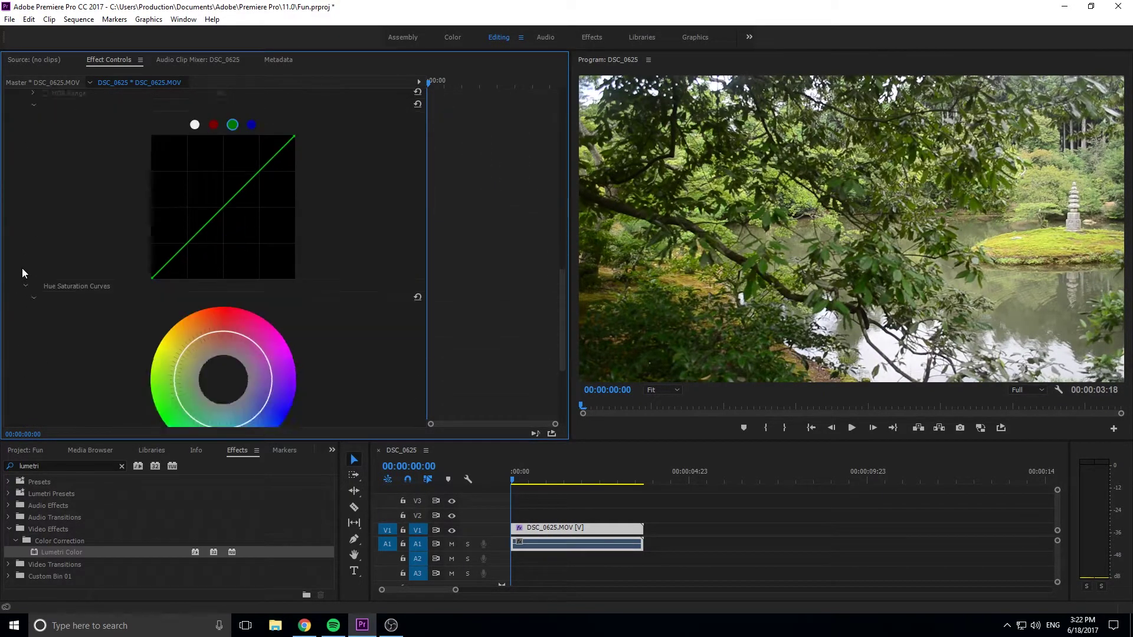
pyautogui.click(17, 308)
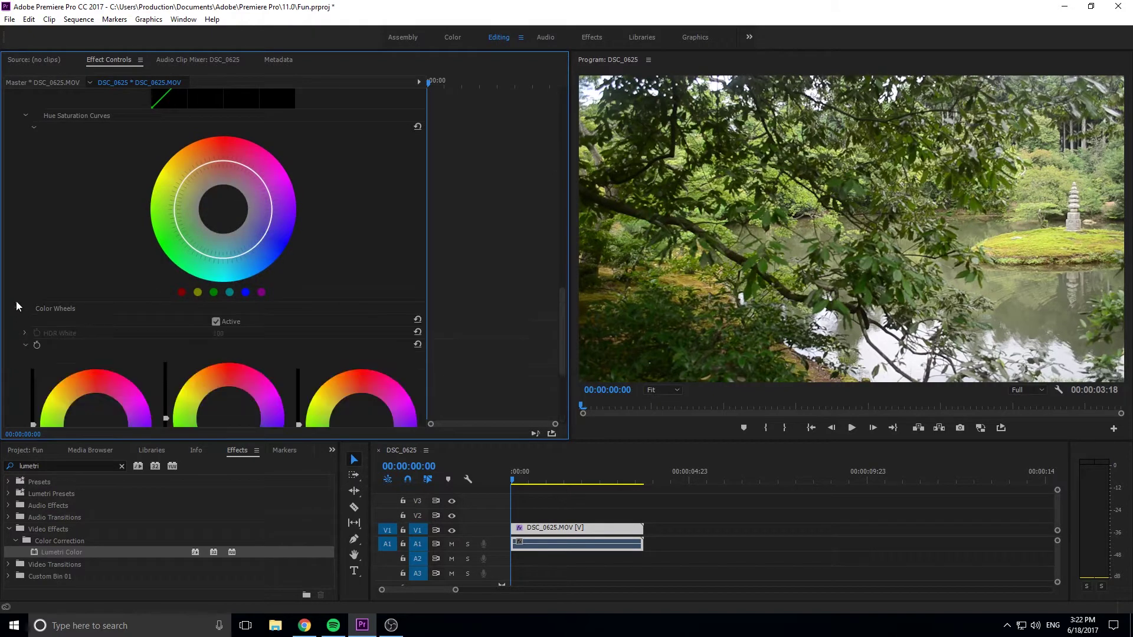
pyautogui.scroll(-4, 16, 283)
pyautogui.click(38, 203)
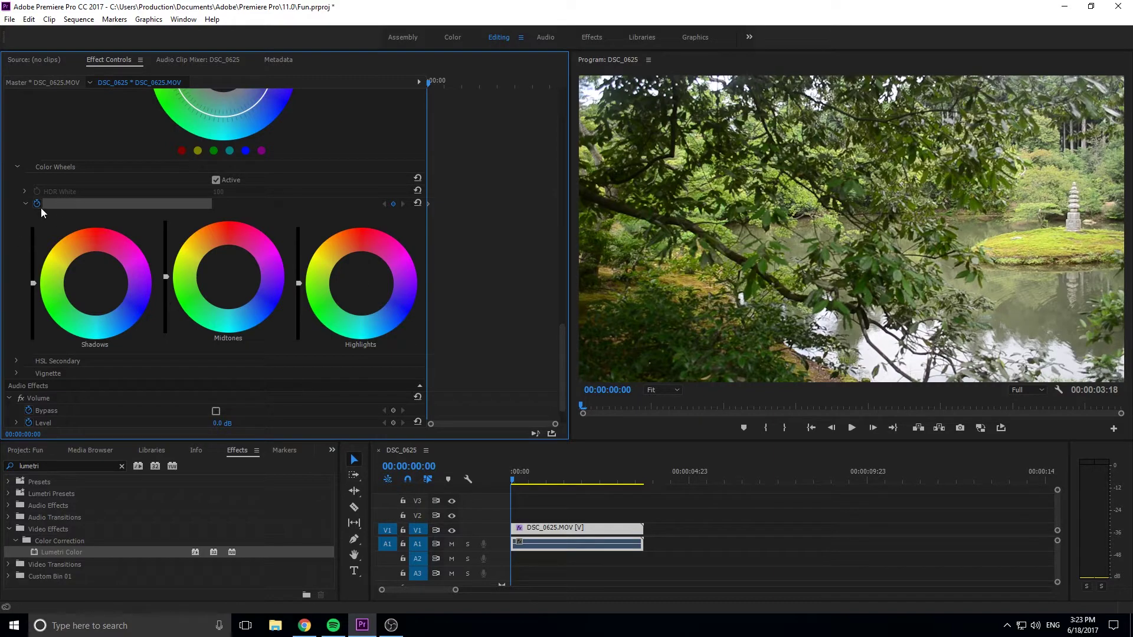
# - At 00:00:02:00, push shadows toward blue, highlights toward green and midtones toward magenta
pyautogui.moveTo(527, 471); pyautogui.dragTo(585, 480)
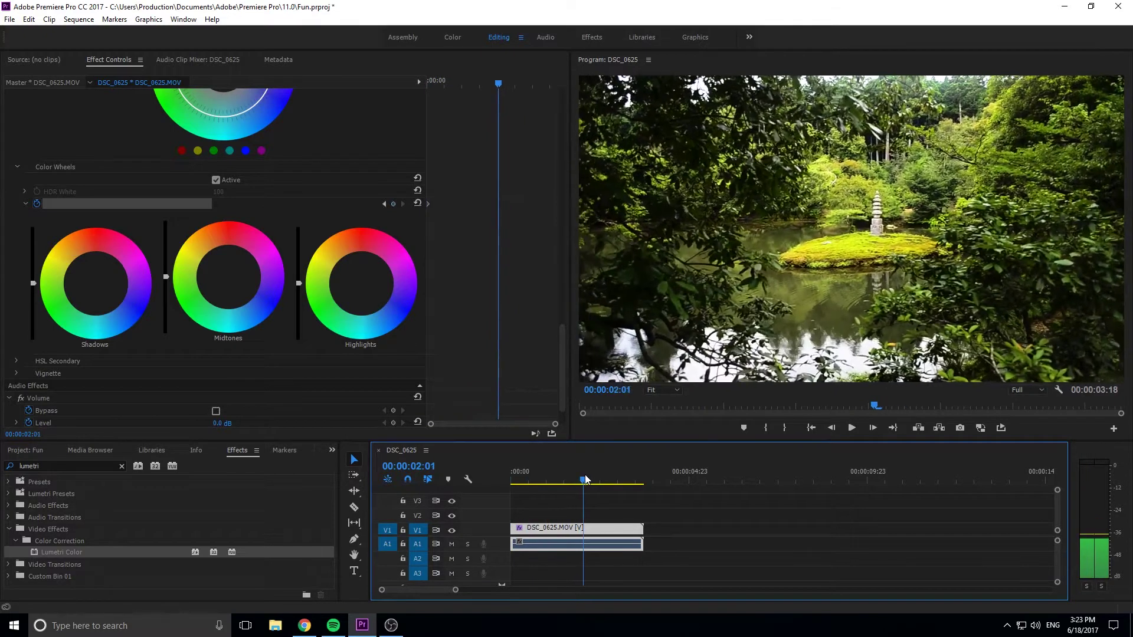
pyautogui.click(831, 429)
pyautogui.moveTo(96, 284)
pyautogui.mouseDown()
pyautogui.moveTo(133, 299)
pyautogui.moveTo(111, 290)
pyautogui.mouseUp()
pyautogui.moveTo(359, 287); pyautogui.dragTo(336, 289)
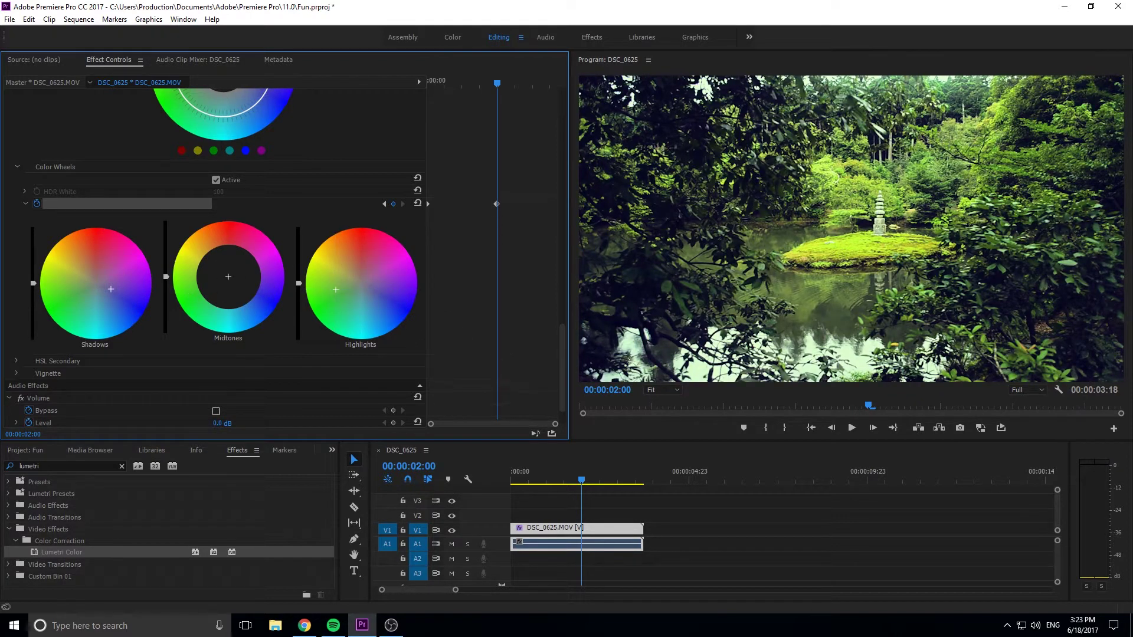
pyautogui.moveTo(228, 293); pyautogui.dragTo(241, 270)
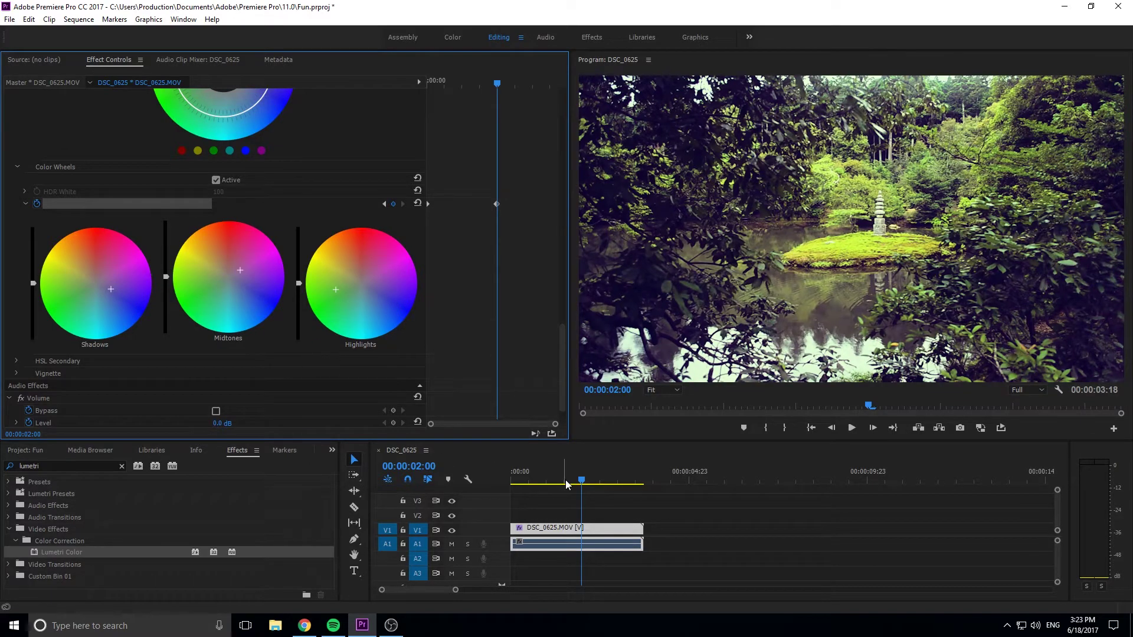
# - Play back and scrub to about two seconds to review the animated tint
pyautogui.moveTo(565, 480); pyautogui.dragTo(507, 480)
pyautogui.press('space')
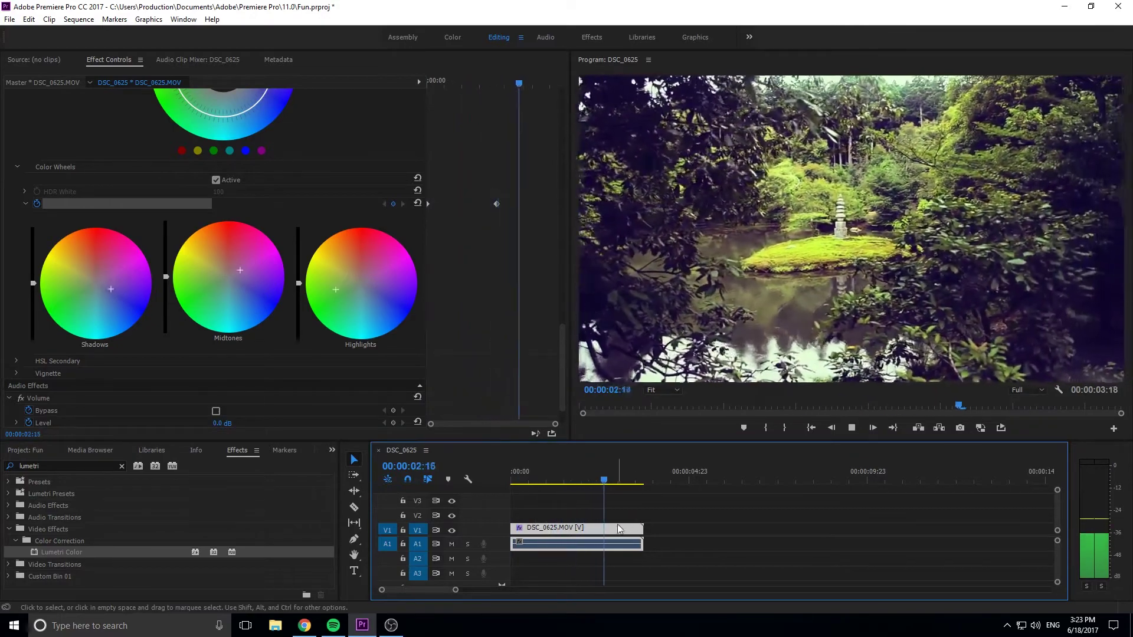
pyautogui.press('Home')
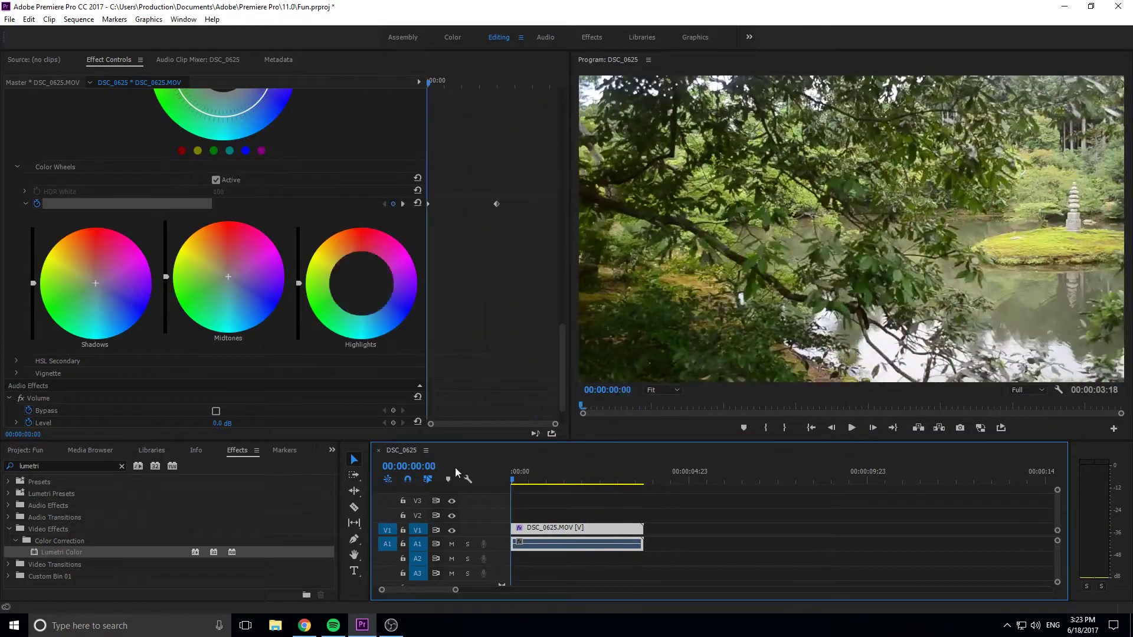
pyautogui.moveTo(513, 473); pyautogui.dragTo(478, 483)
pyautogui.moveTo(512, 481); pyautogui.dragTo(600, 497)
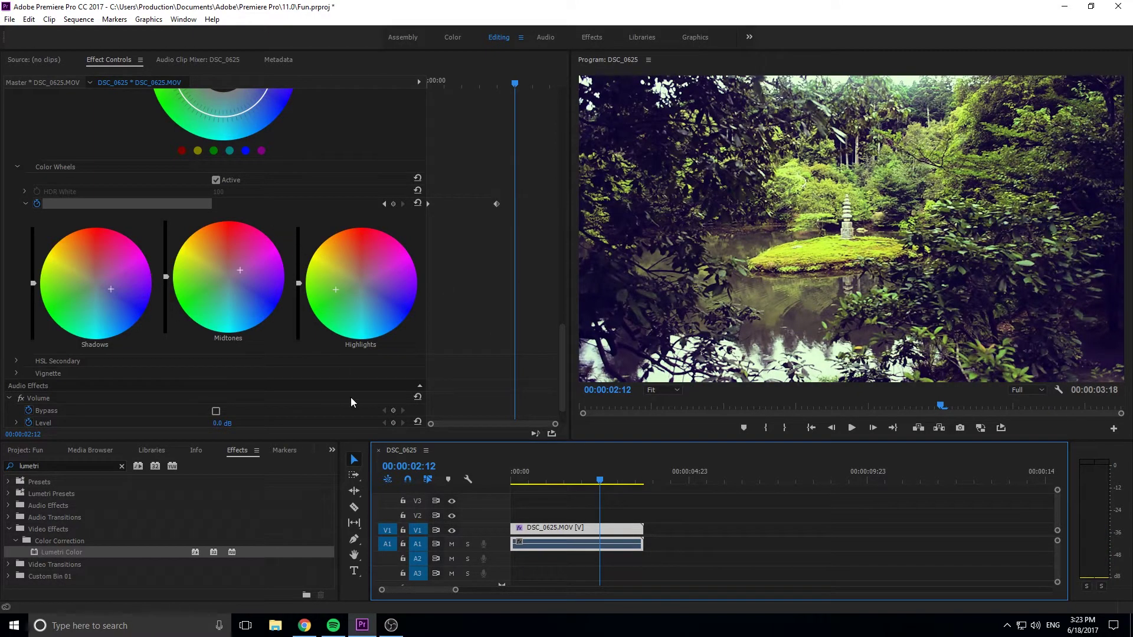
# - Keyframe the vignette Amount from 0.0 at the clip start to -5.0 at 00:00:02:00, Midpoint 17
pyautogui.scroll(-2, 214, 362)
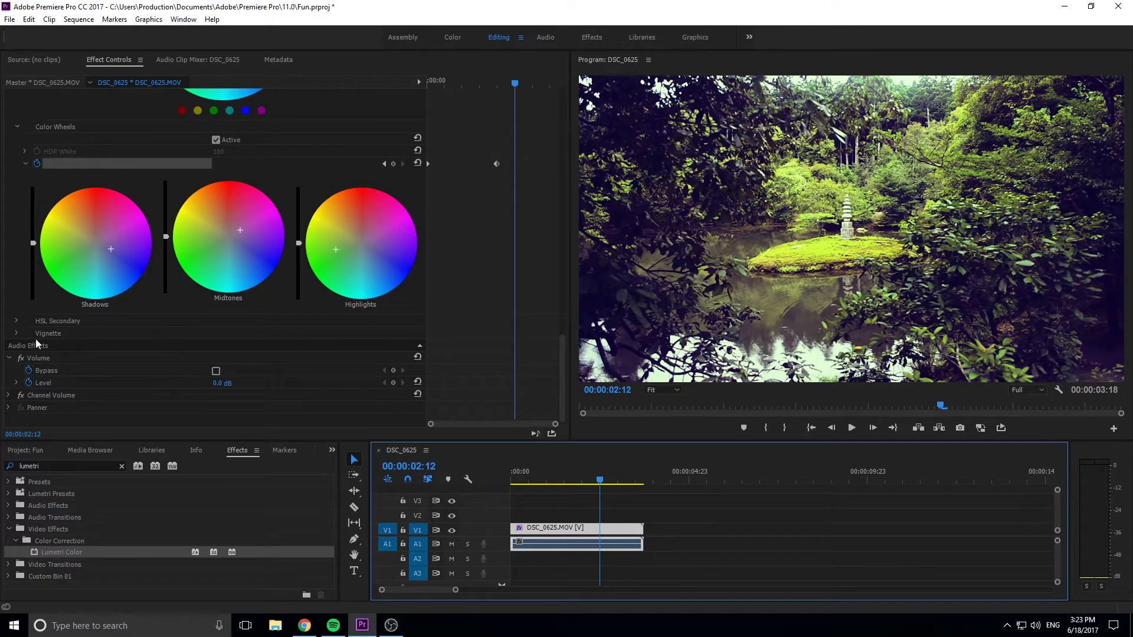
pyautogui.click(16, 333)
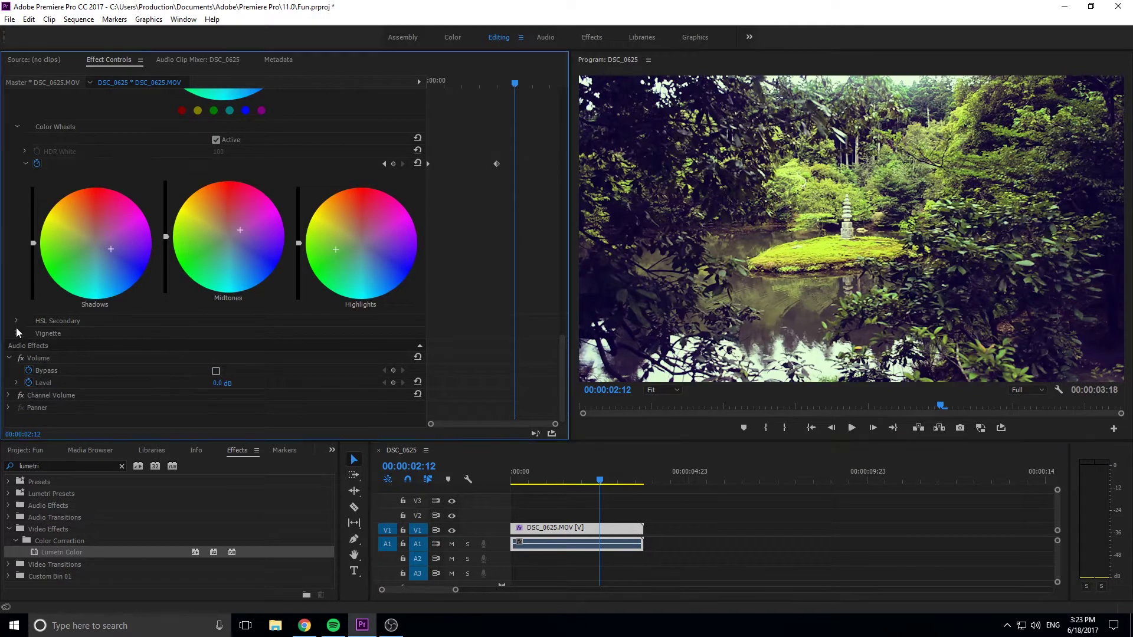
pyautogui.click(558, 465)
pyautogui.press('Home')
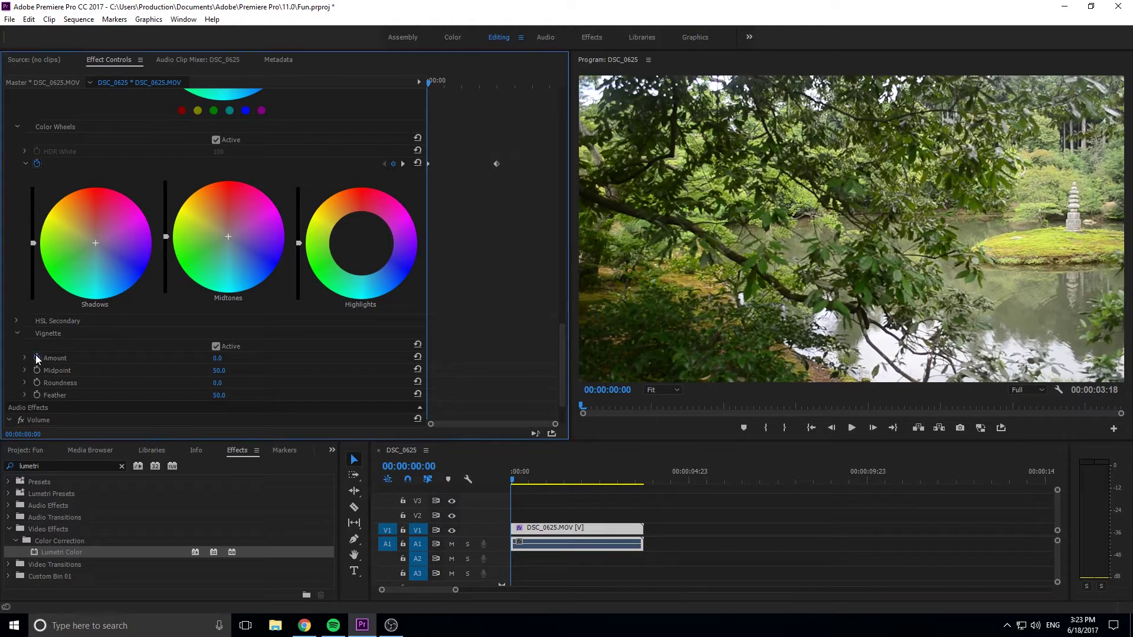
pyautogui.click(37, 357)
pyautogui.click(557, 469)
pyautogui.moveTo(557, 466); pyautogui.dragTo(582, 466)
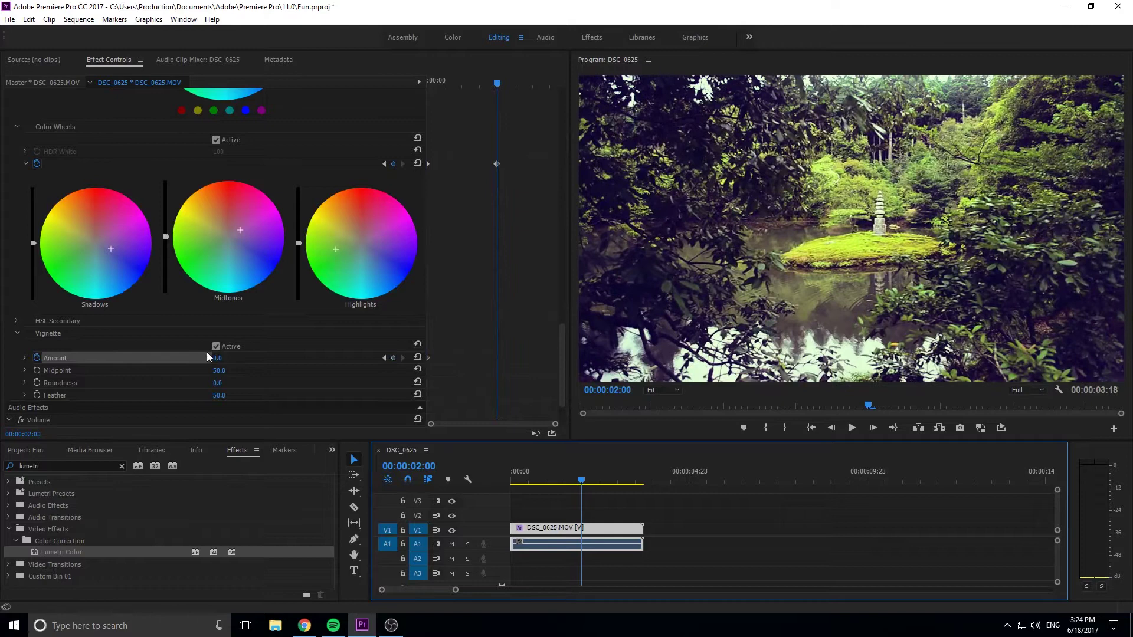
pyautogui.moveTo(225, 358); pyautogui.dragTo(272, 395)
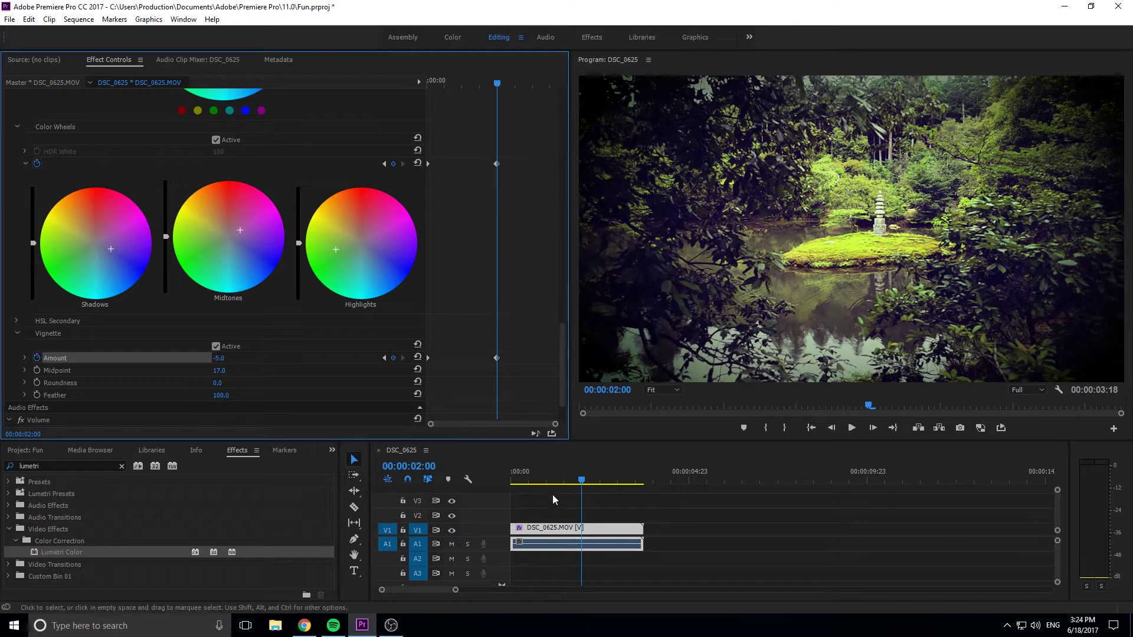
# - Play back and scrub the clip from the start to check the vignette
pyautogui.press('Home')
pyautogui.press('space')
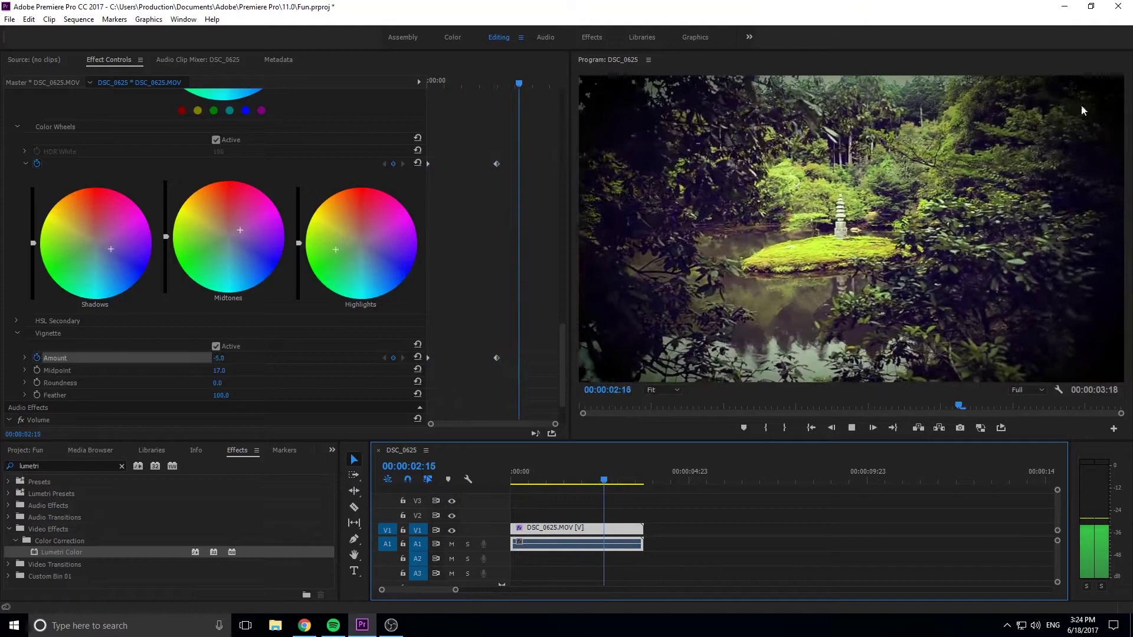
pyautogui.press('space')
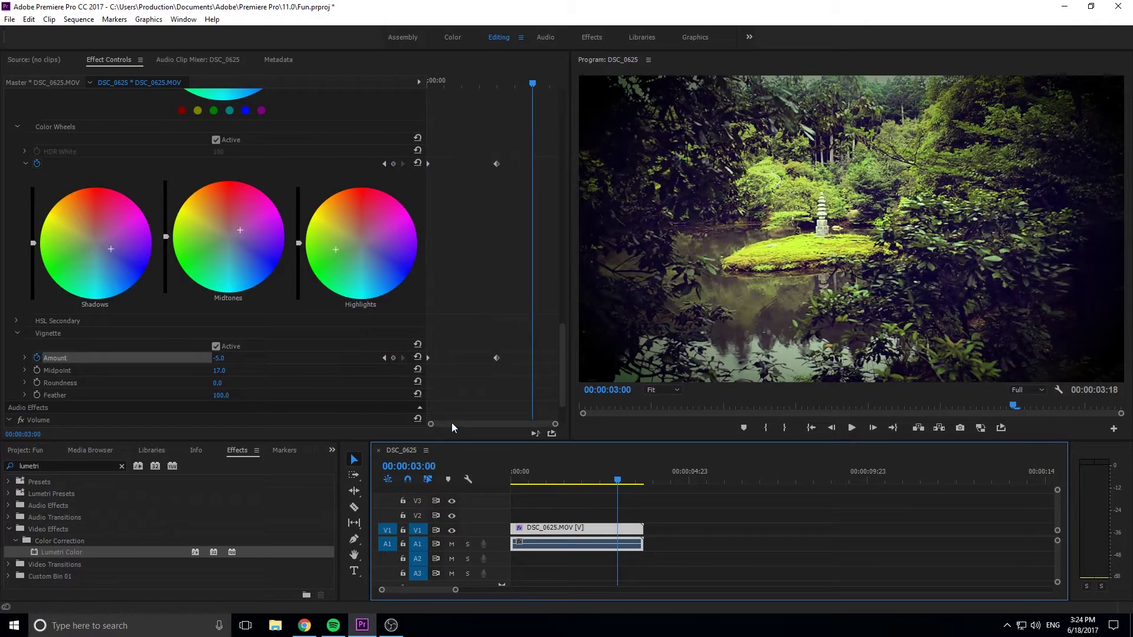
pyautogui.moveTo(581, 475)
pyautogui.mouseDown()
pyautogui.moveTo(518, 479)
pyautogui.moveTo(596, 483)
pyautogui.moveTo(501, 490)
pyautogui.moveTo(572, 493)
pyautogui.mouseUp()
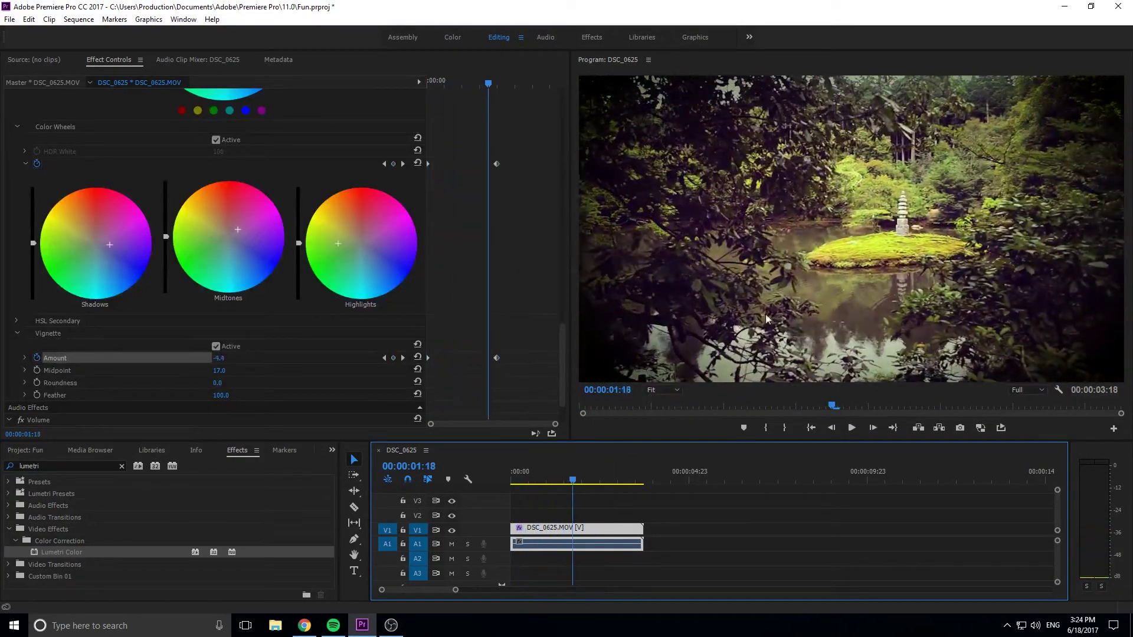
# - Reselect the clip, play and scrub back to the start to review the animated grade
pyautogui.click(578, 477)
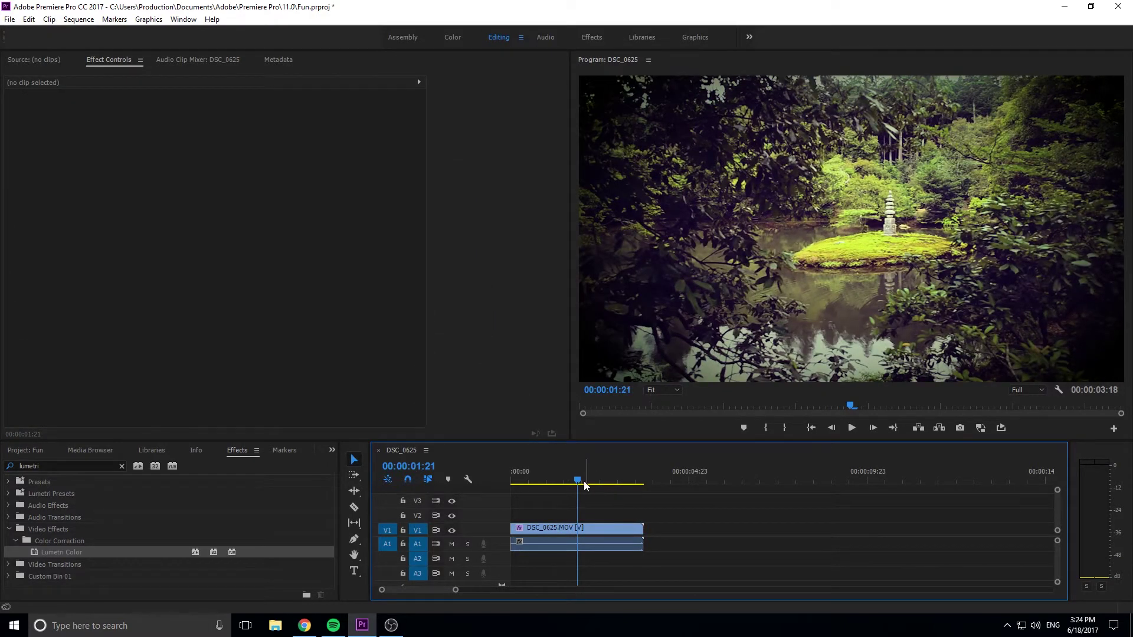
pyautogui.click(591, 480)
pyautogui.click(614, 529)
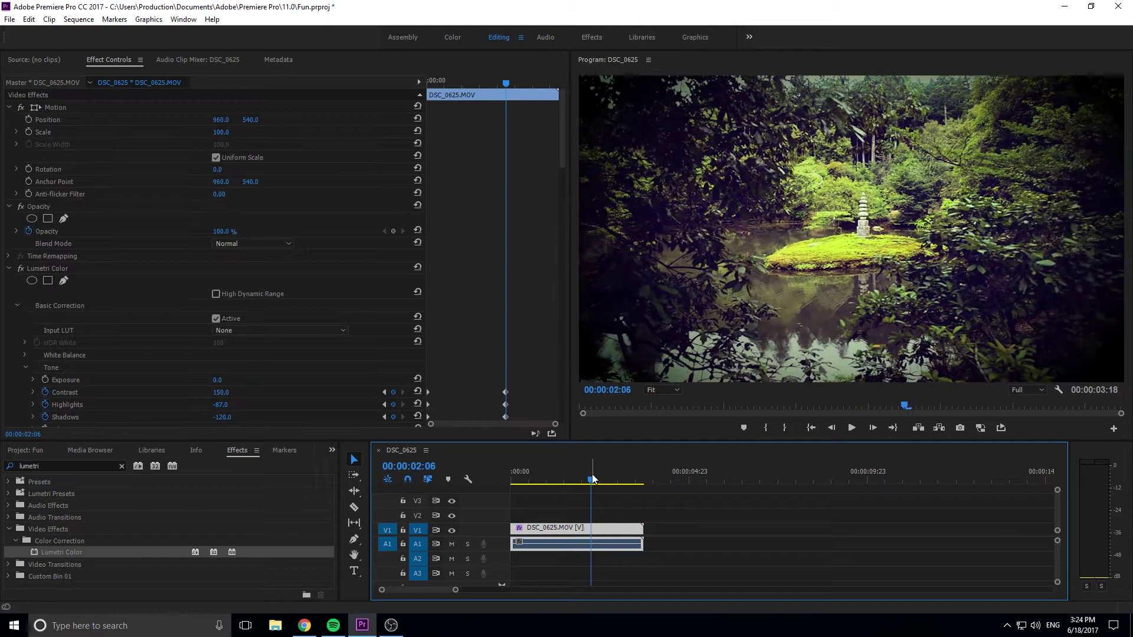
pyautogui.press('space')
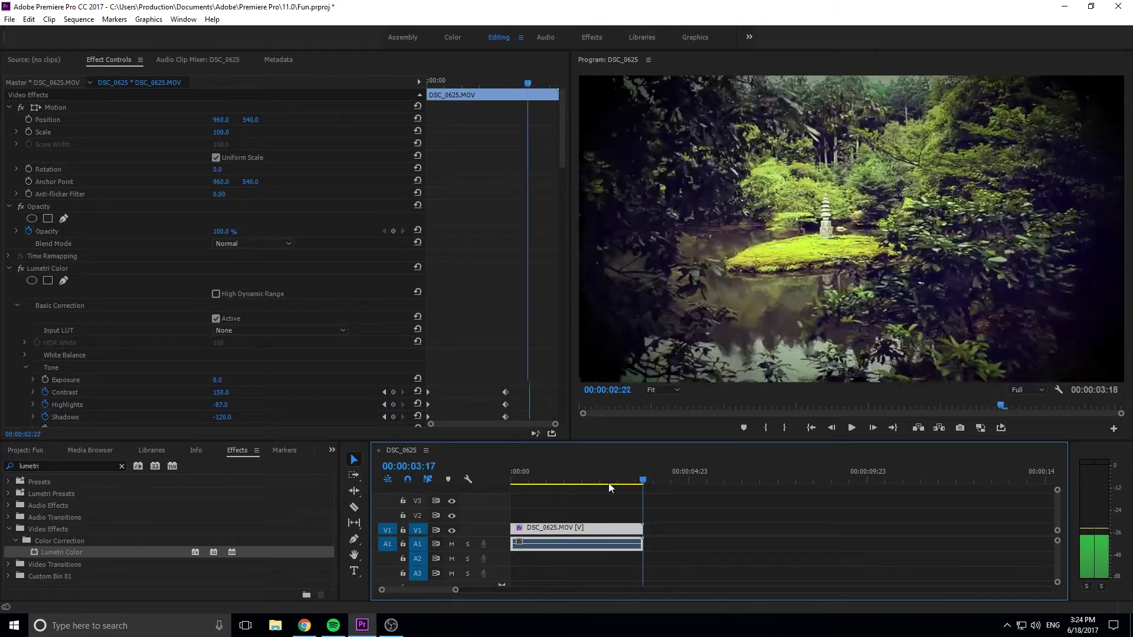
pyautogui.moveTo(610, 486)
pyautogui.mouseDown()
pyautogui.moveTo(528, 485)
pyautogui.moveTo(588, 485)
pyautogui.mouseUp()
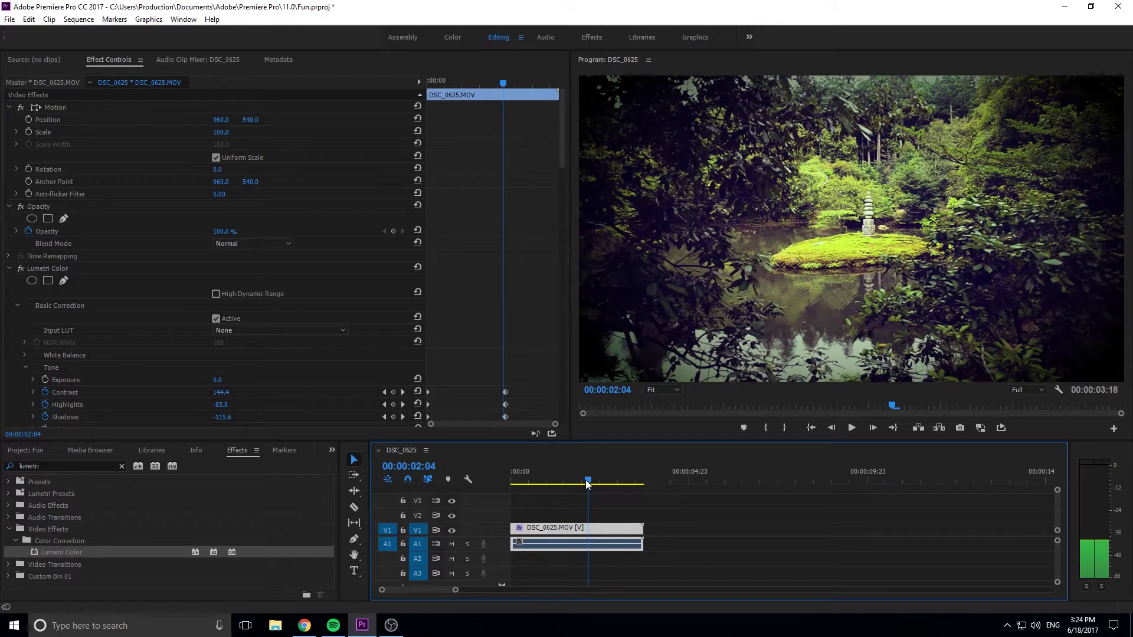
pyautogui.moveTo(582, 480); pyautogui.dragTo(567, 480)
pyautogui.scroll(-2, 106, 352)
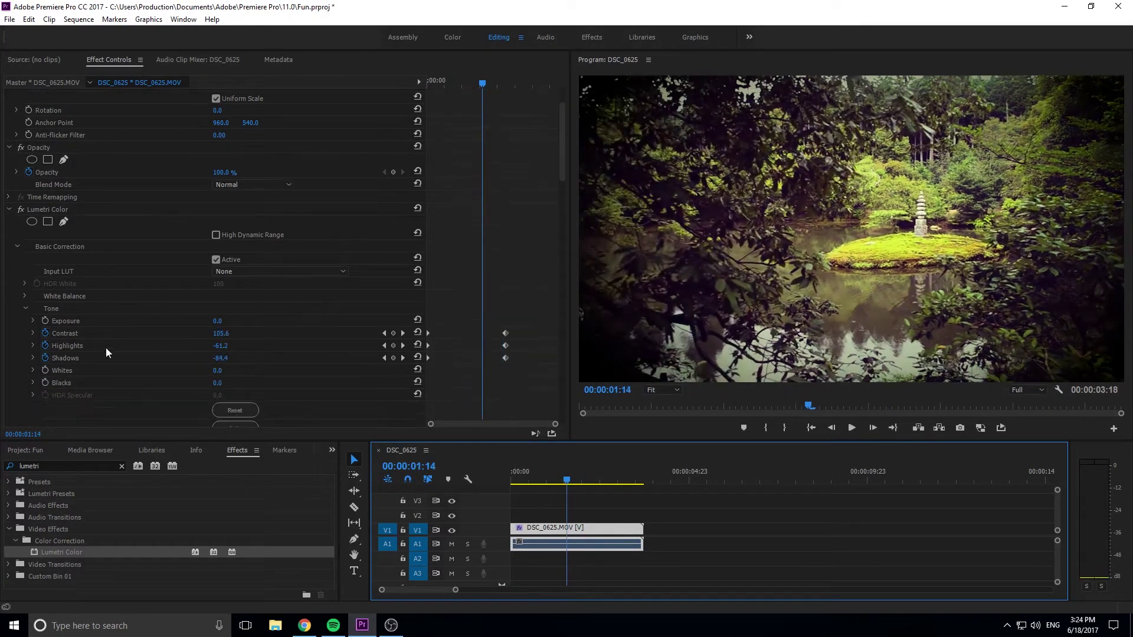
pyautogui.scroll(-3, 106, 352)
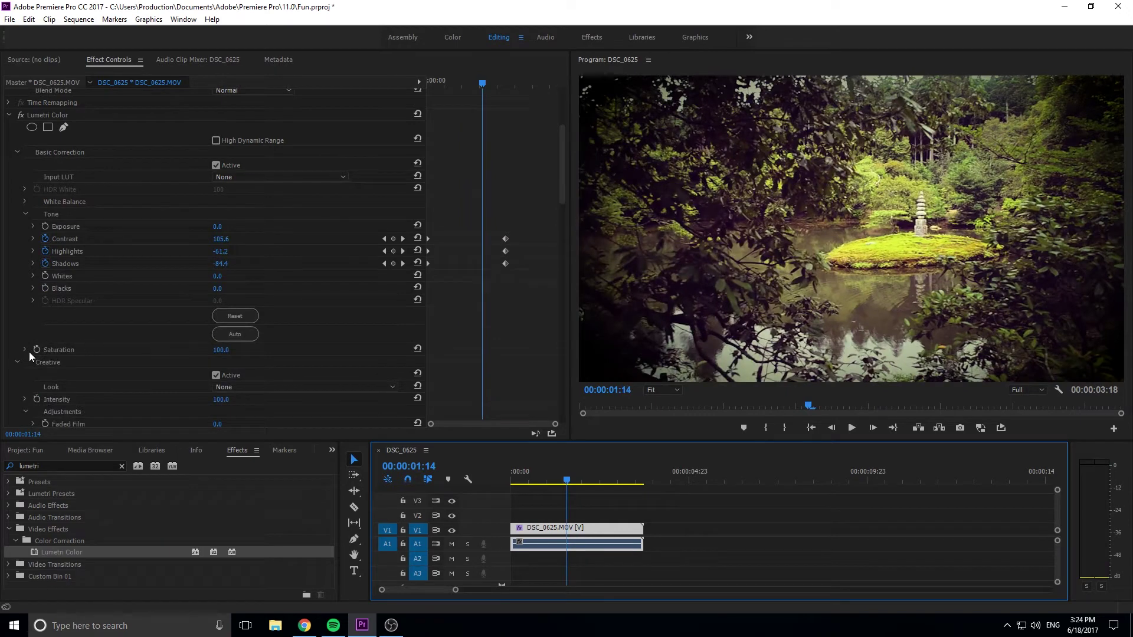
pyautogui.moveTo(542, 485); pyautogui.dragTo(495, 480)
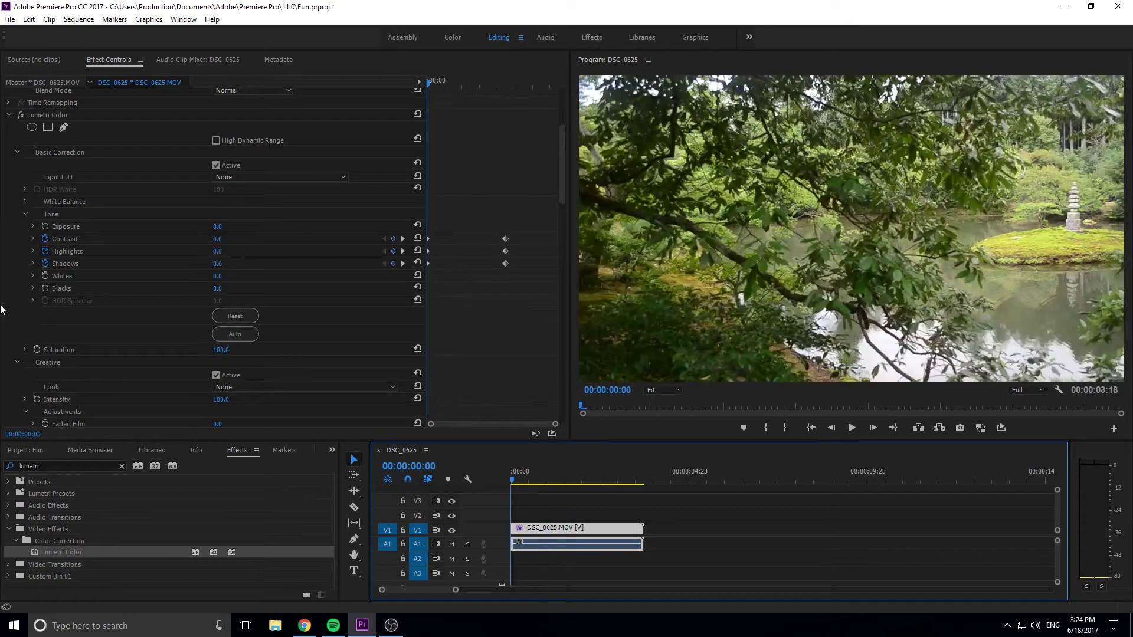
# - Collapse Curves and Color Wheels and expand the HSL Secondary section
pyautogui.scroll(-10, 34, 282)
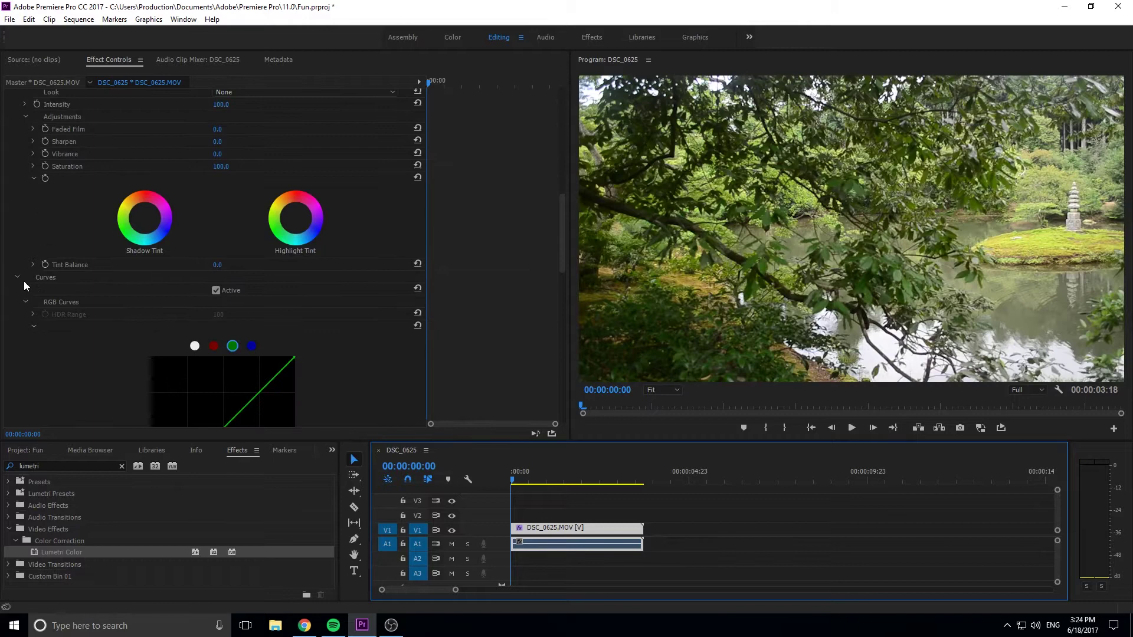
pyautogui.scroll(-2, 20, 266)
pyautogui.click(18, 231)
pyautogui.scroll(-2, 15, 213)
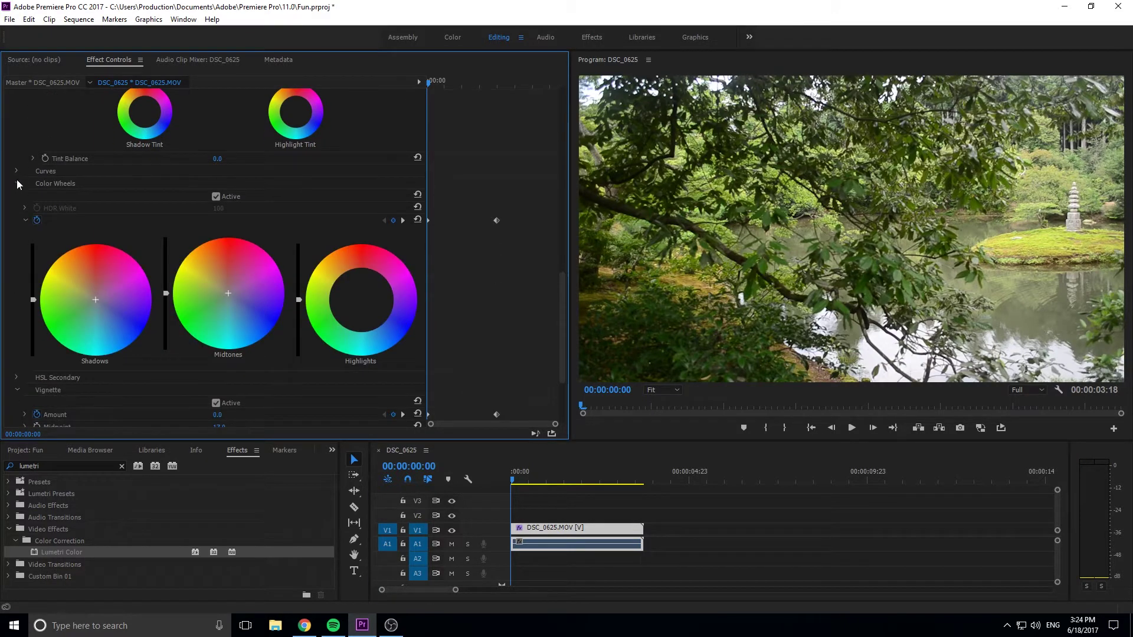
pyautogui.click(17, 181)
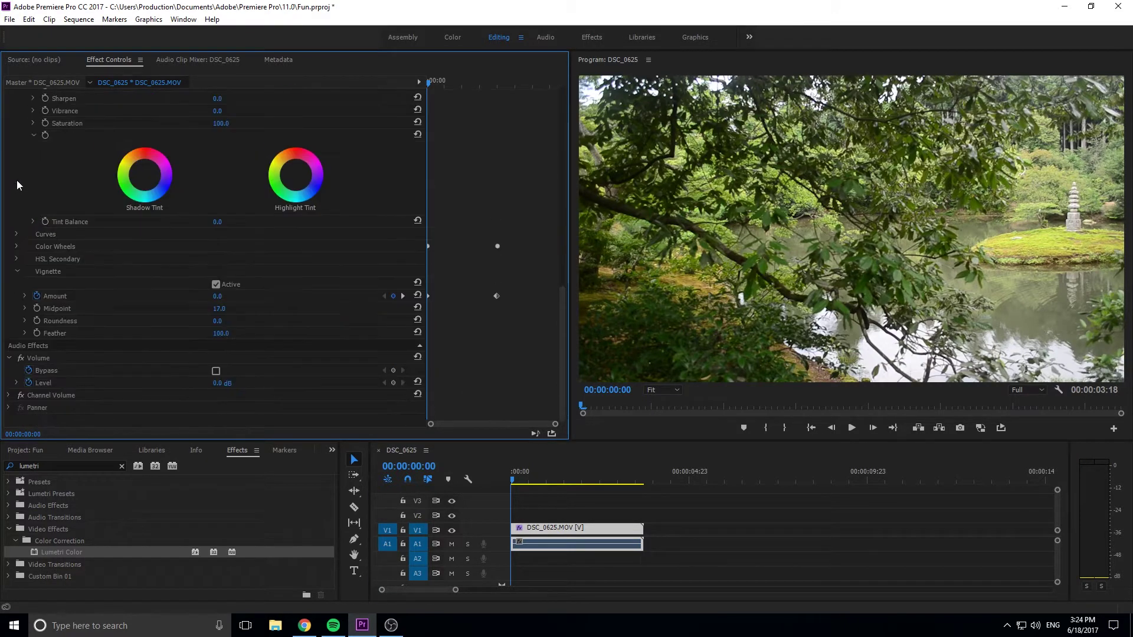
pyautogui.click(17, 259)
pyautogui.scroll(-2, 75, 251)
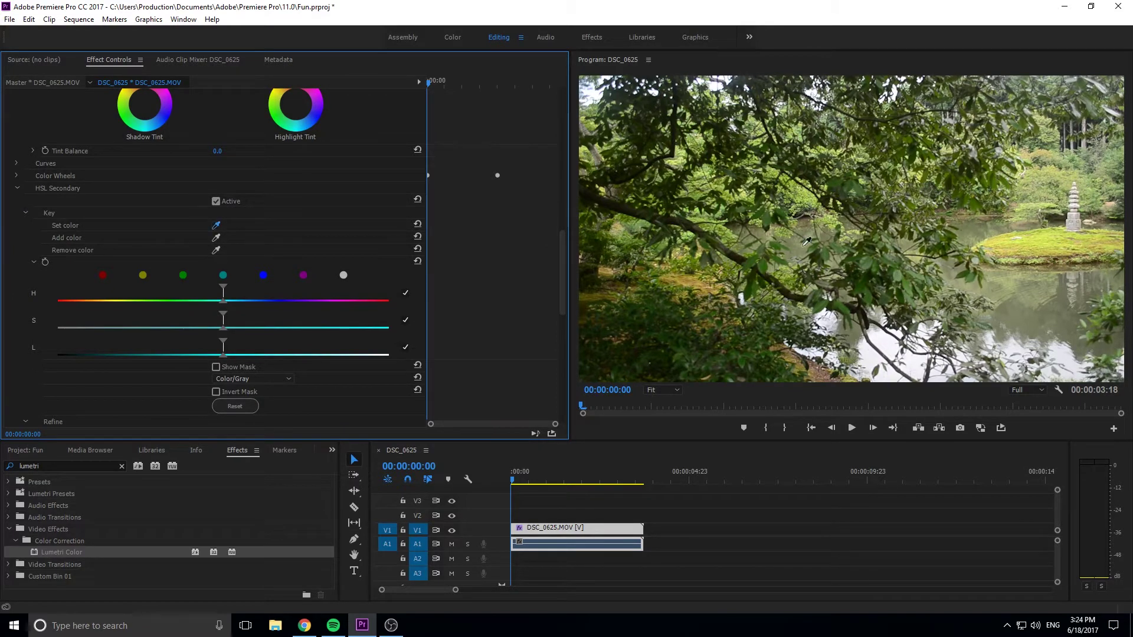
# - Sample the moss as the HSL key colour, shift the saturation range, widen the hue range, enable keyframing
pyautogui.click(1041, 235)
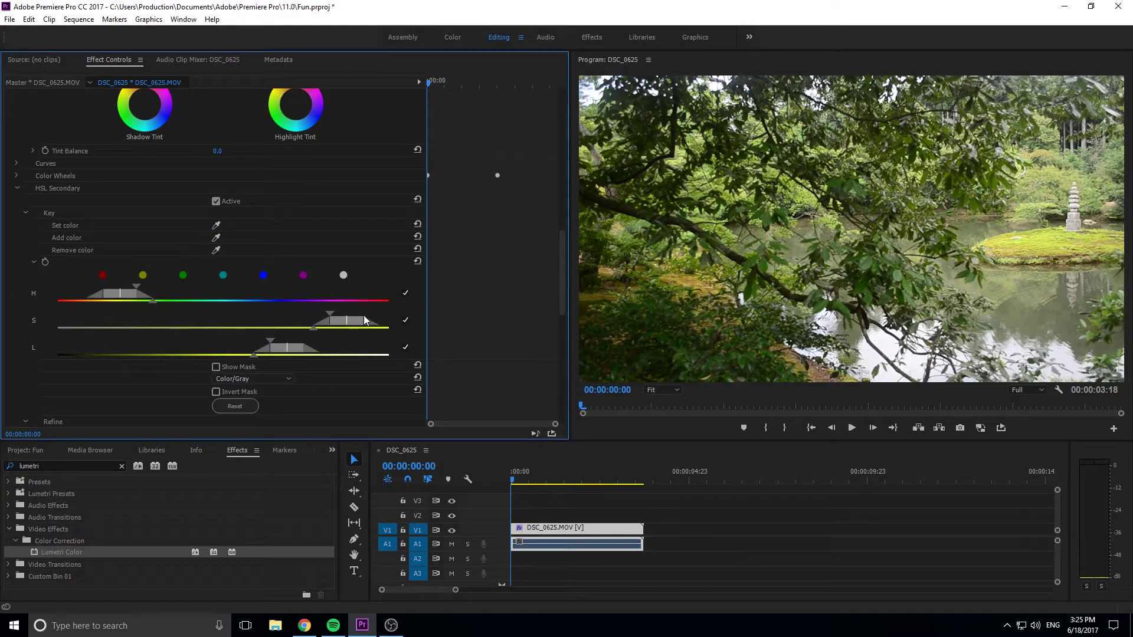
pyautogui.moveTo(346, 320); pyautogui.dragTo(252, 317)
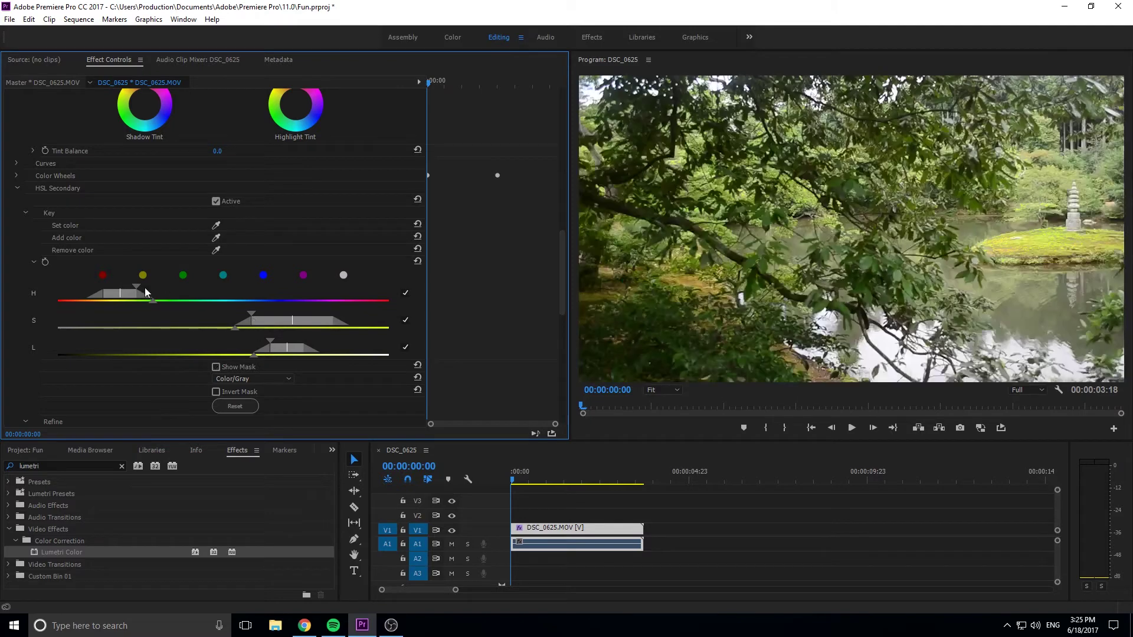
pyautogui.moveTo(140, 292); pyautogui.dragTo(161, 289)
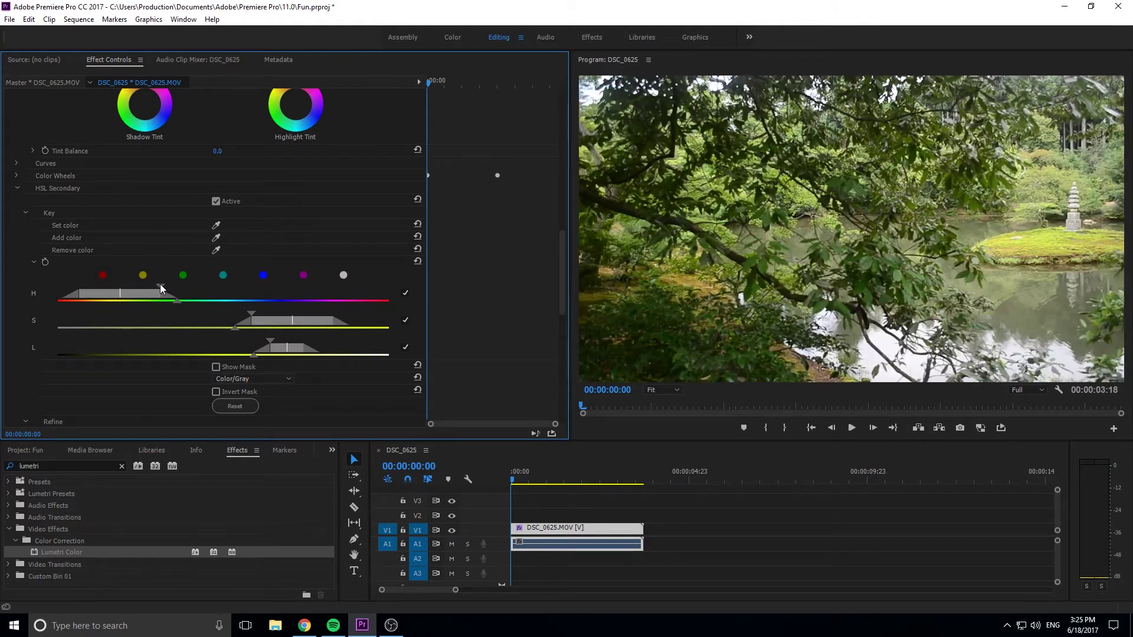
pyautogui.click(45, 263)
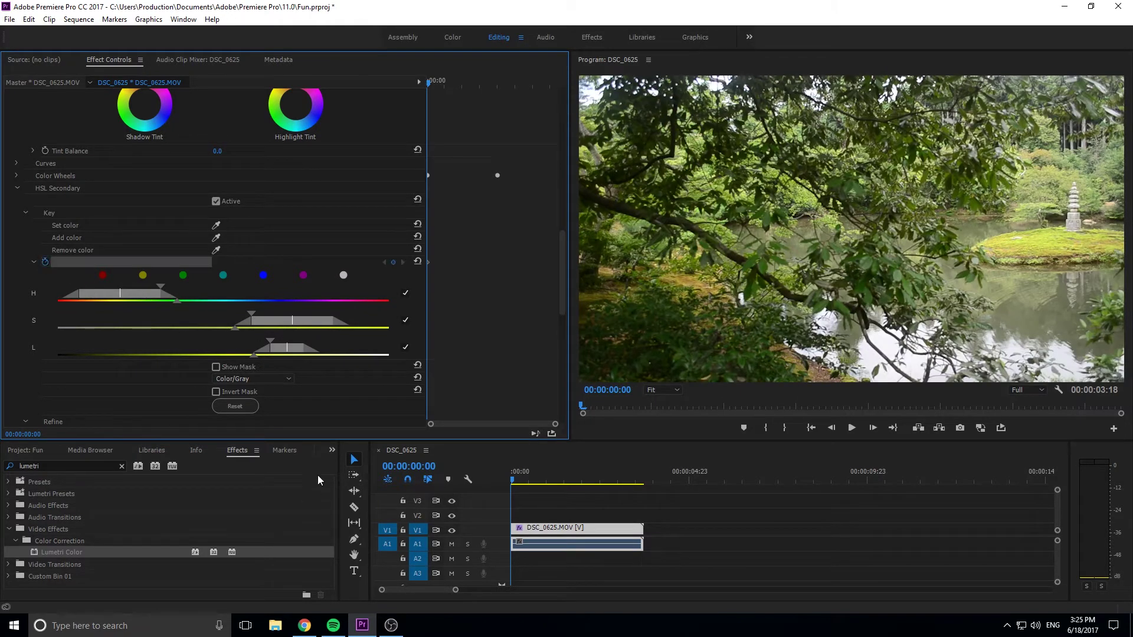
# - Preview the key during playback, then toggle the key range sliders and its stopwatch
pyautogui.click(519, 479)
pyautogui.press('space')
pyautogui.click(506, 481)
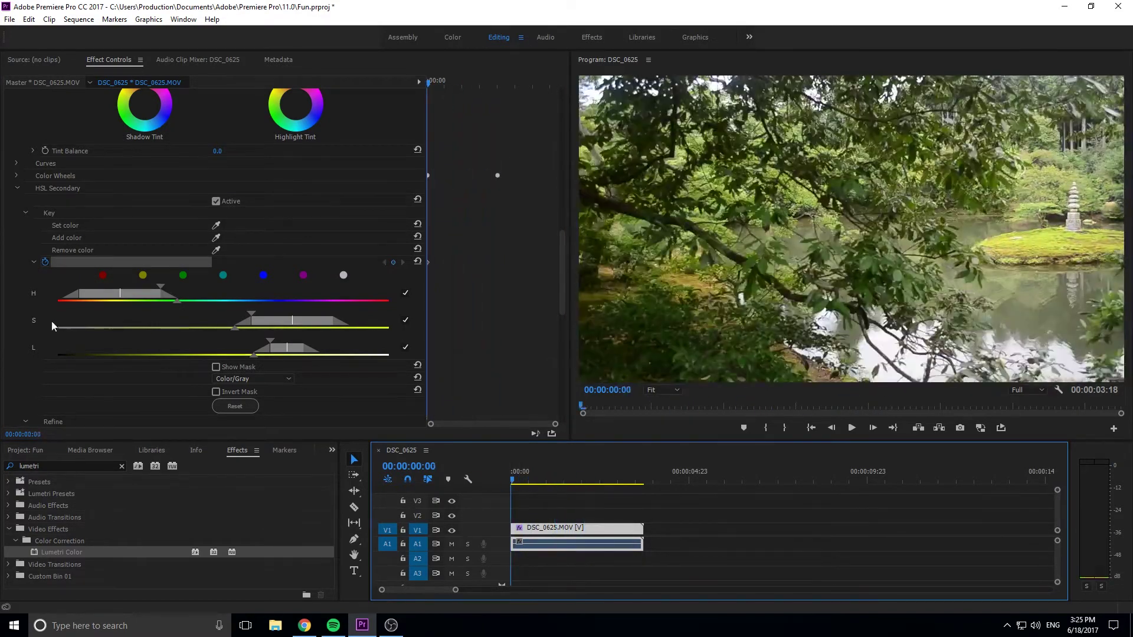
pyautogui.click(35, 262)
pyautogui.click(33, 263)
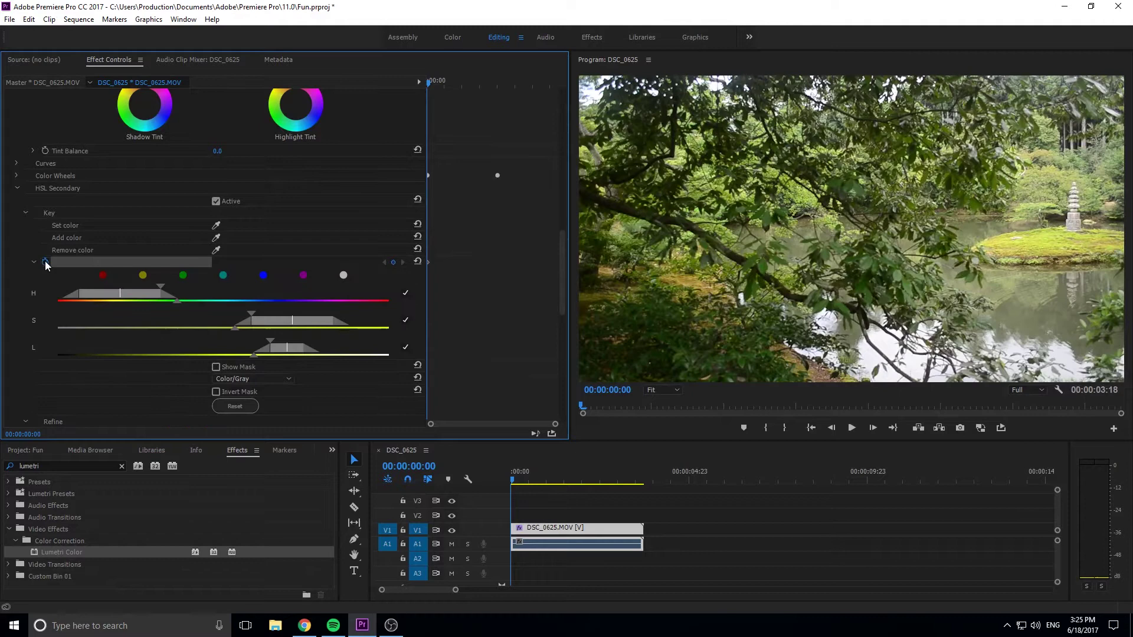
pyautogui.click(46, 262)
# - Remove the key's keyframes and add an HSL correction colour keyframe at three seconds
pyautogui.click(617, 329)
pyautogui.scroll(-6, 37, 325)
pyautogui.scroll(-2, 15, 301)
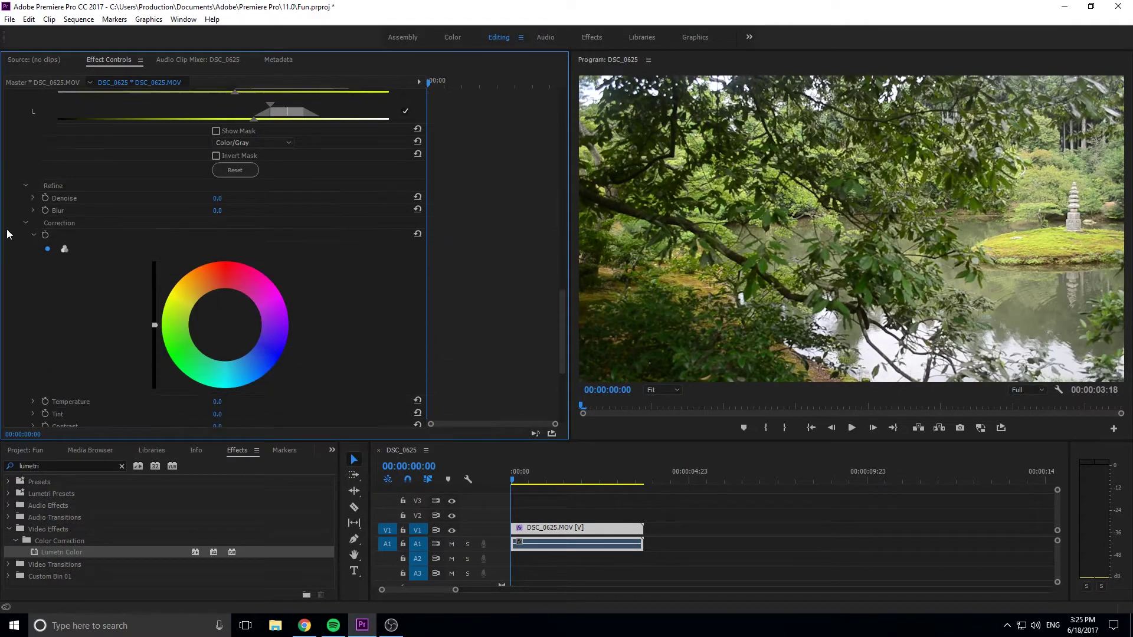
pyautogui.click(45, 212)
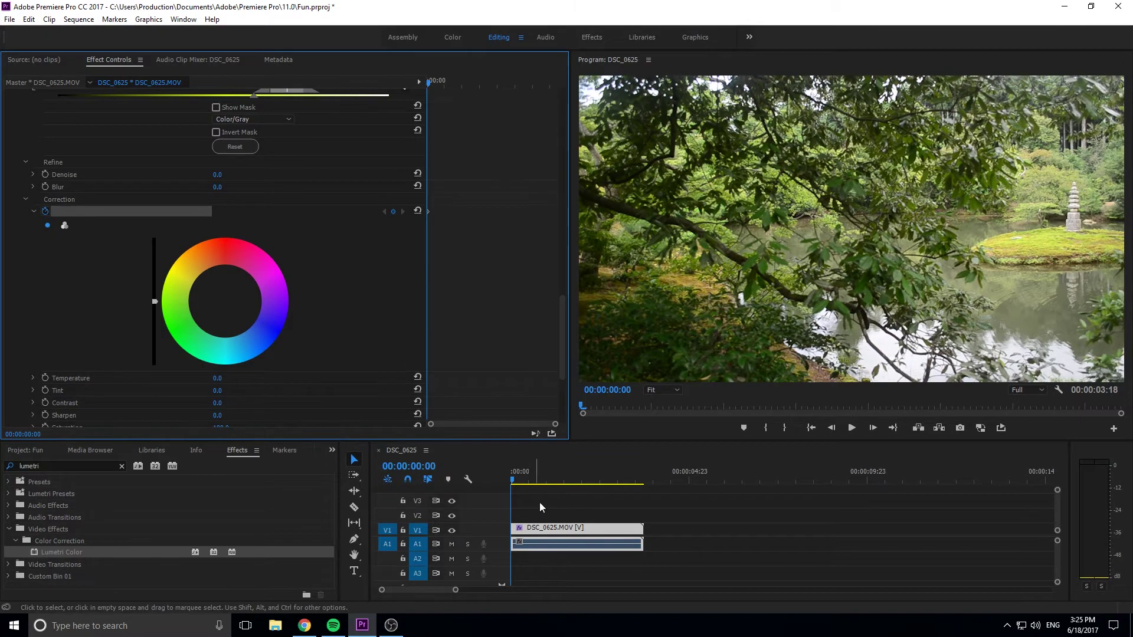
pyautogui.moveTo(530, 488); pyautogui.dragTo(617, 487)
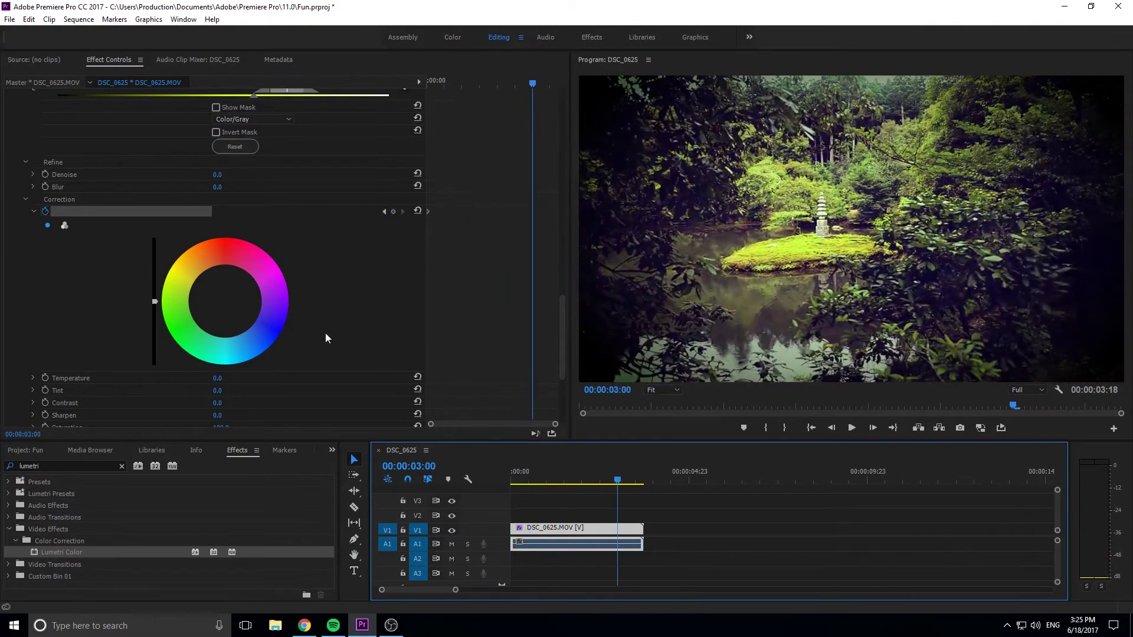
pyautogui.click(216, 280)
# - Shift the moss correction hue toward warm tones and fine-tune the tint
pyautogui.moveTo(216, 280); pyautogui.dragTo(217, 239)
pyautogui.scroll(-3, 223, 398)
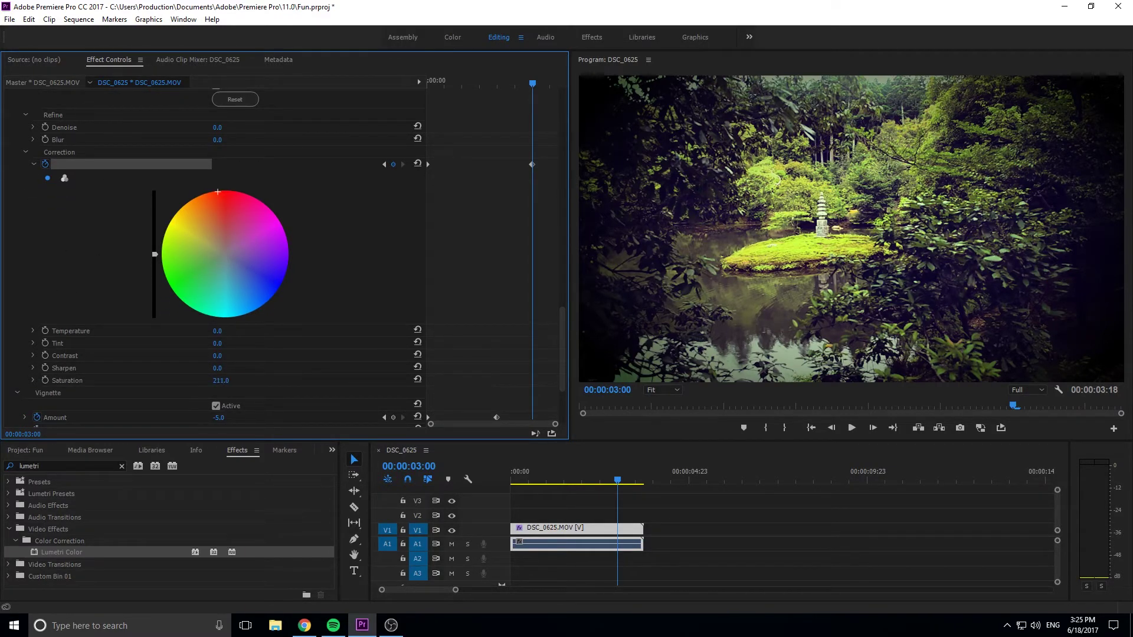
pyautogui.moveTo(219, 194); pyautogui.dragTo(199, 236)
# - Play the sequence from the start to preview the grade
pyautogui.scroll(5, 230, 383)
pyautogui.scroll(-2, 265, 272)
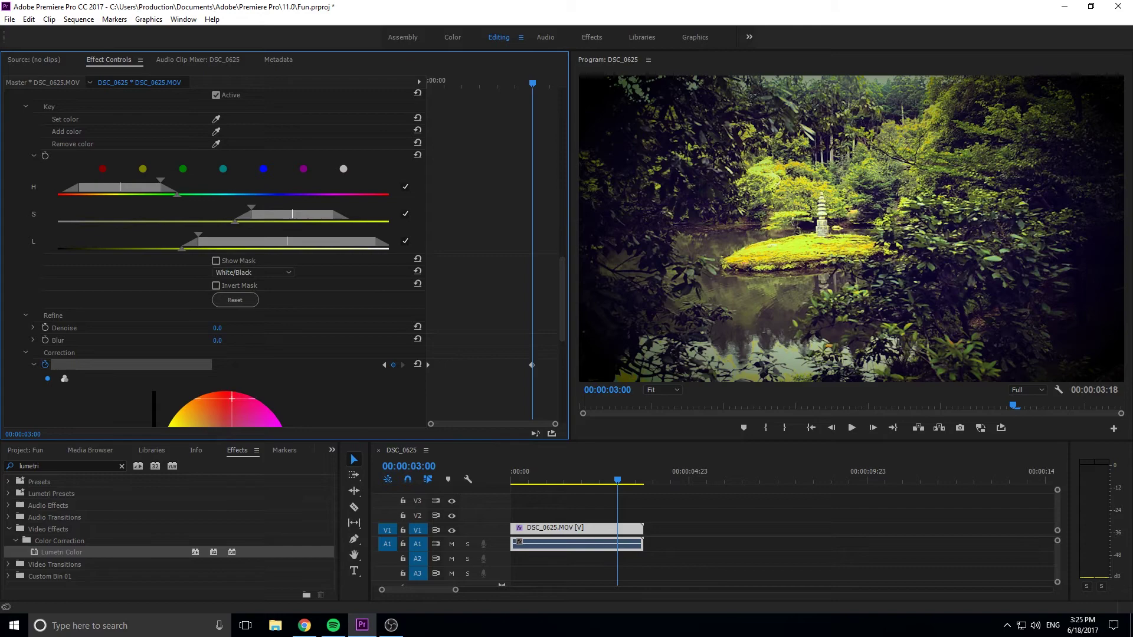
pyautogui.click(605, 488)
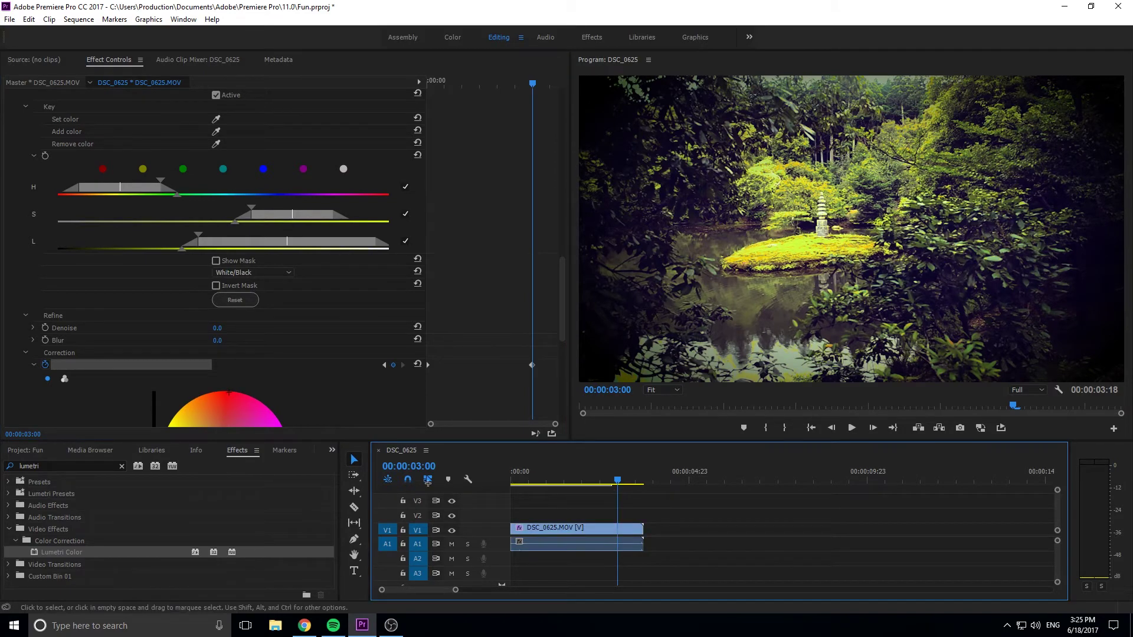
pyautogui.press('Home')
pyautogui.press('space')
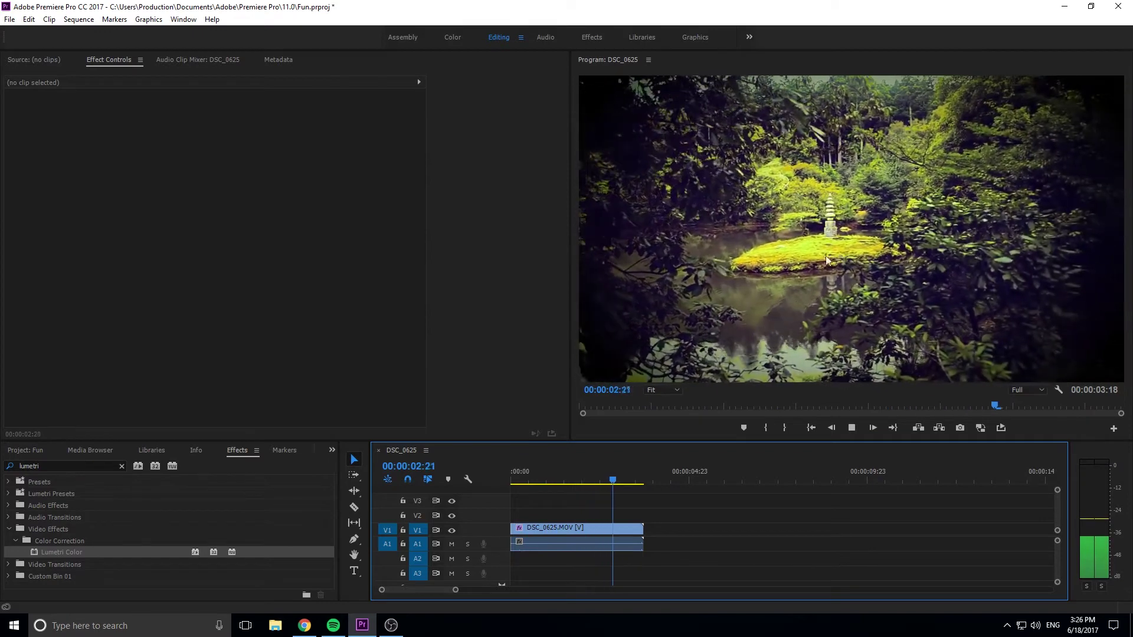
# - Stop playback and select the forest clip to show its HSL Secondary Correction settings
pyautogui.press('space')
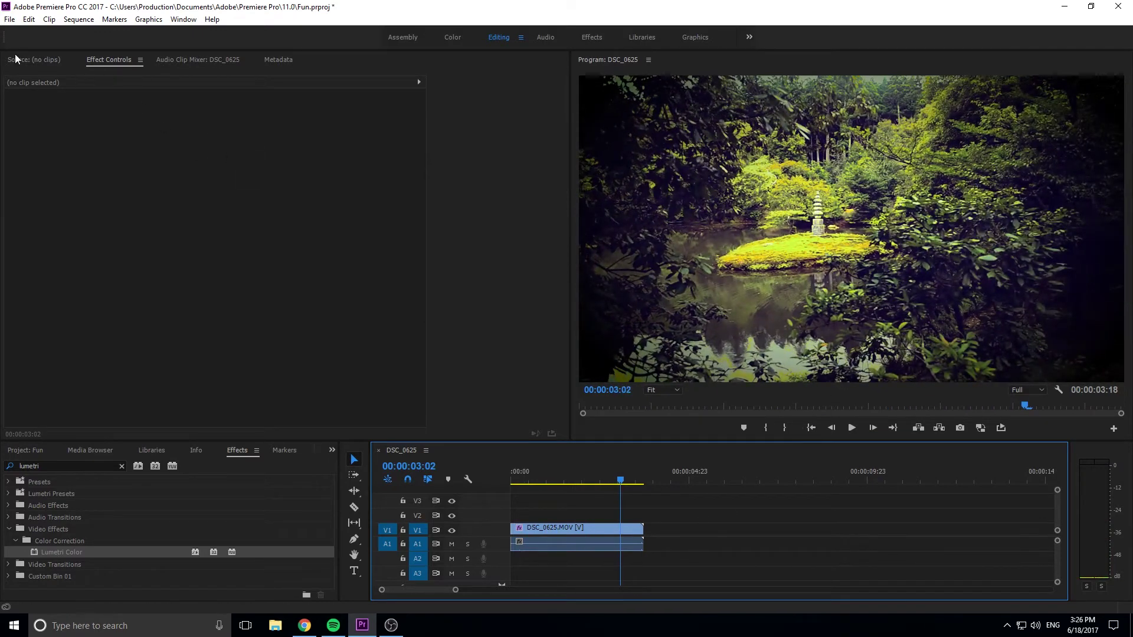
pyautogui.click(540, 527)
pyautogui.scroll(-10, 339, 303)
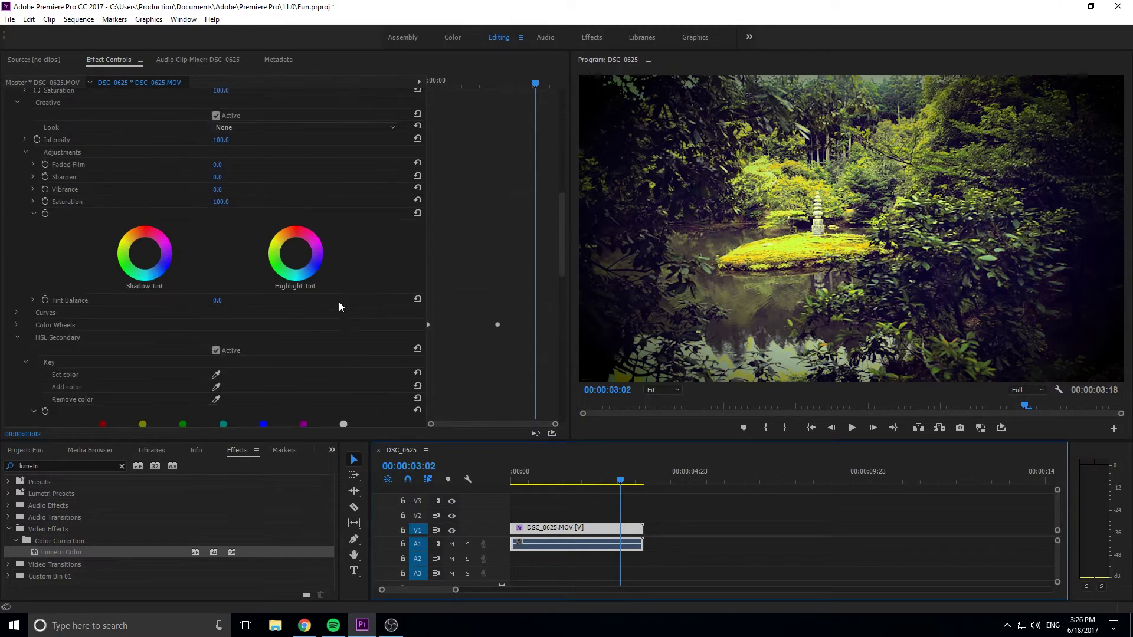
pyautogui.scroll(-10, 340, 304)
# - Scrub the clip from near its start past 00:00:02:07 to review the keyframed hue shift
pyautogui.click(591, 483)
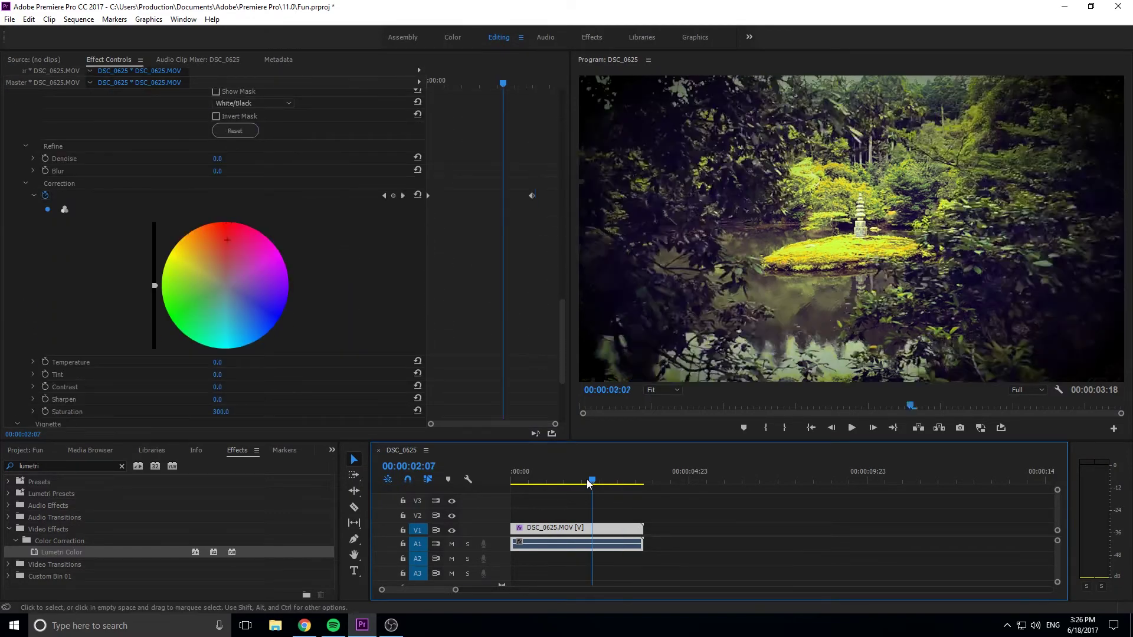
pyautogui.click(522, 483)
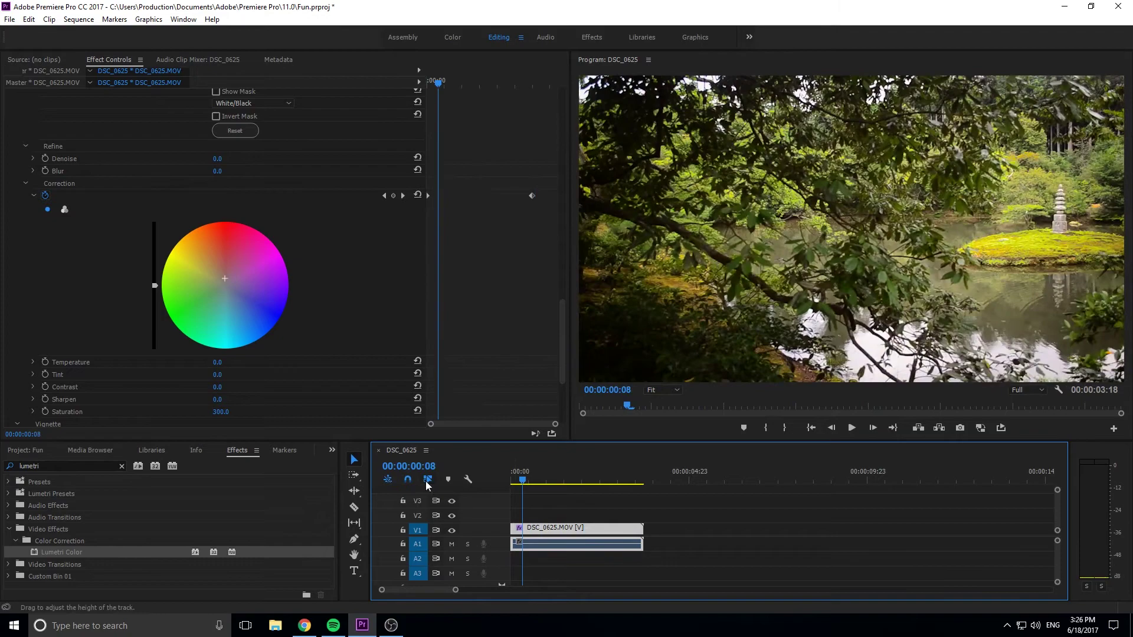
pyautogui.moveTo(518, 481); pyautogui.dragTo(584, 518)
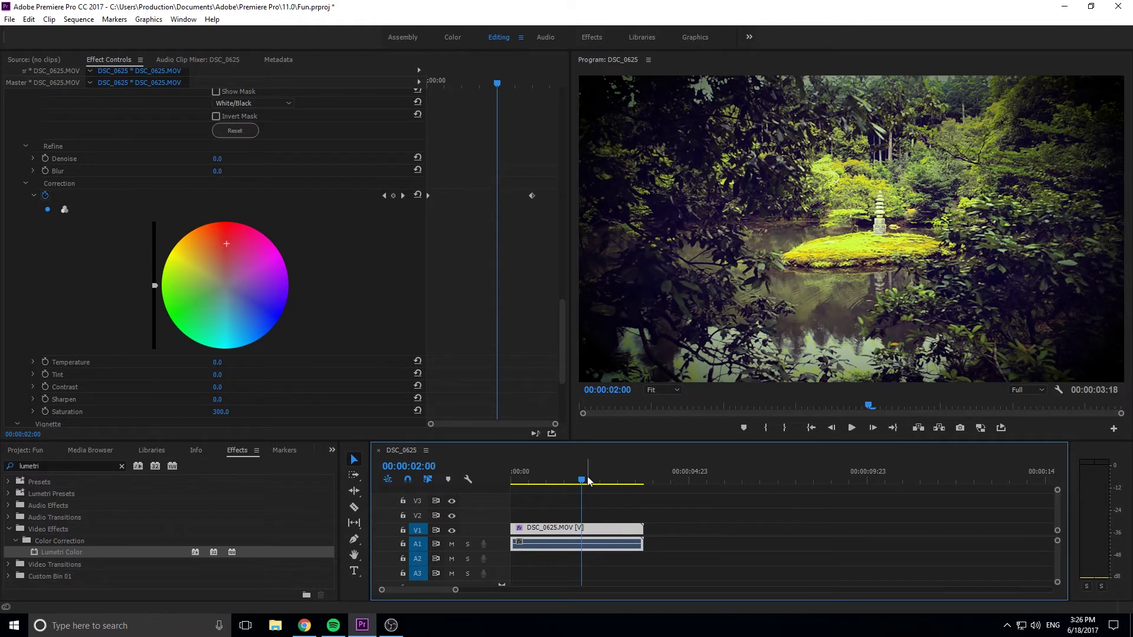
pyautogui.moveTo(587, 481); pyautogui.dragTo(583, 481)
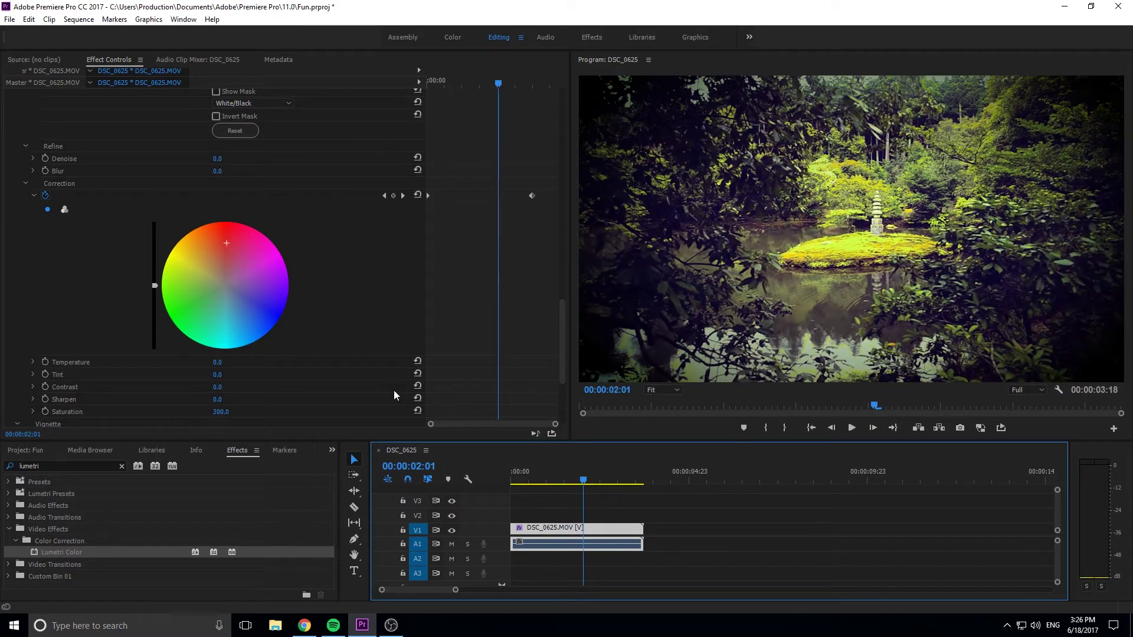
# - Create a new 1920×1080 Black Video item via File > New
pyautogui.click(8, 19)
pyautogui.moveTo(88, 20)
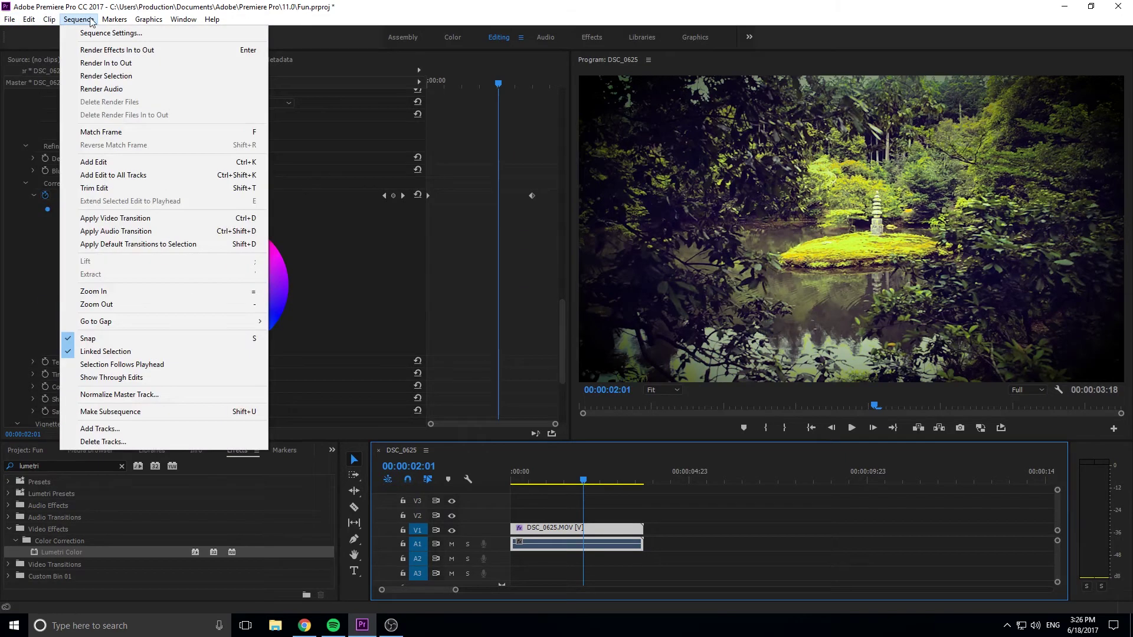
pyautogui.moveTo(10, 19)
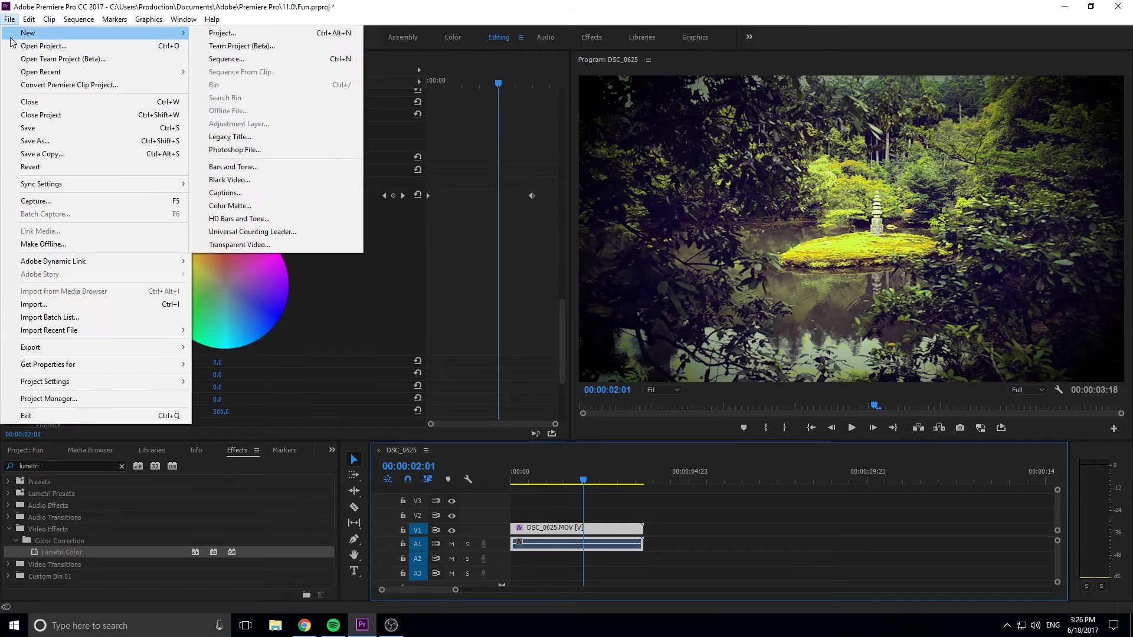
pyautogui.click(316, 179)
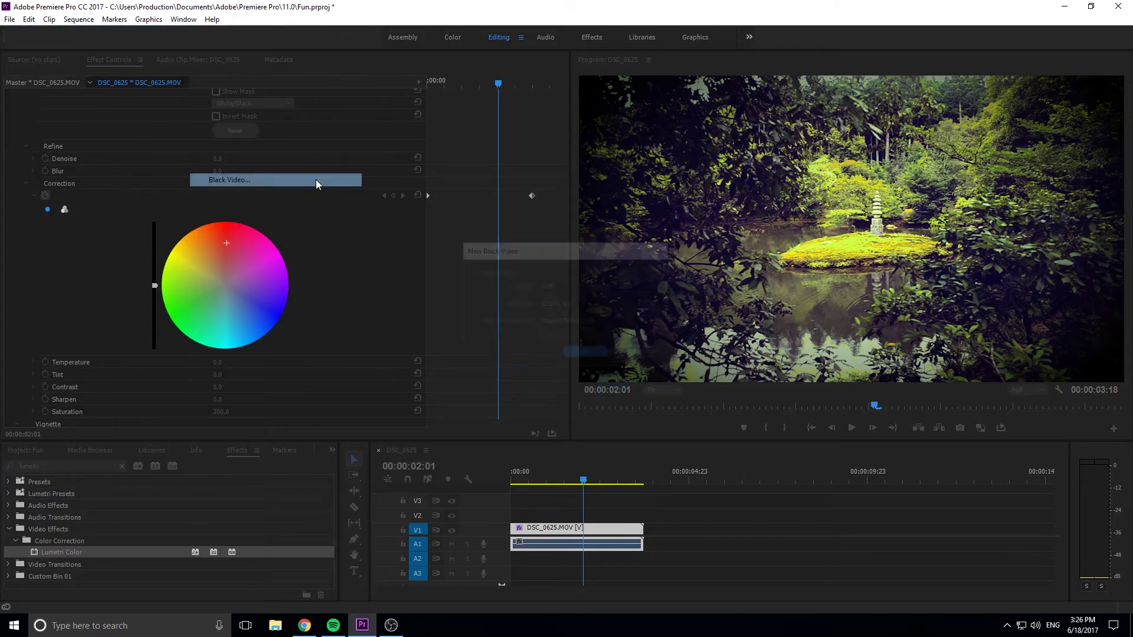
pyautogui.click(597, 359)
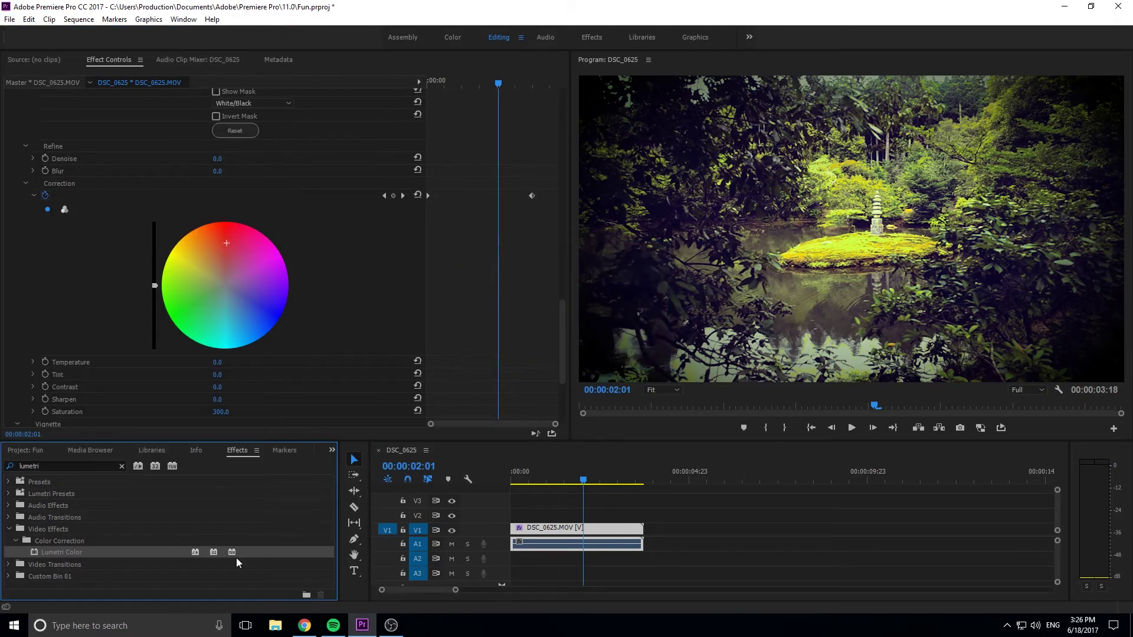
# - Place the Black Video from the Project panel on track V2 above the forest clip
pyautogui.click(18, 451)
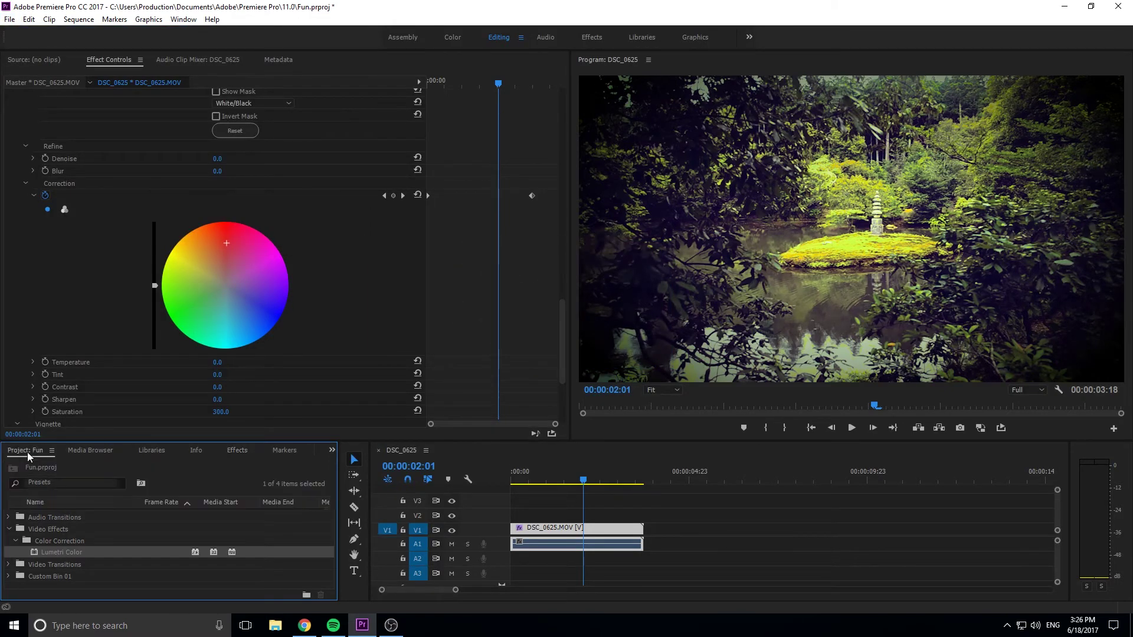
pyautogui.click(9, 19)
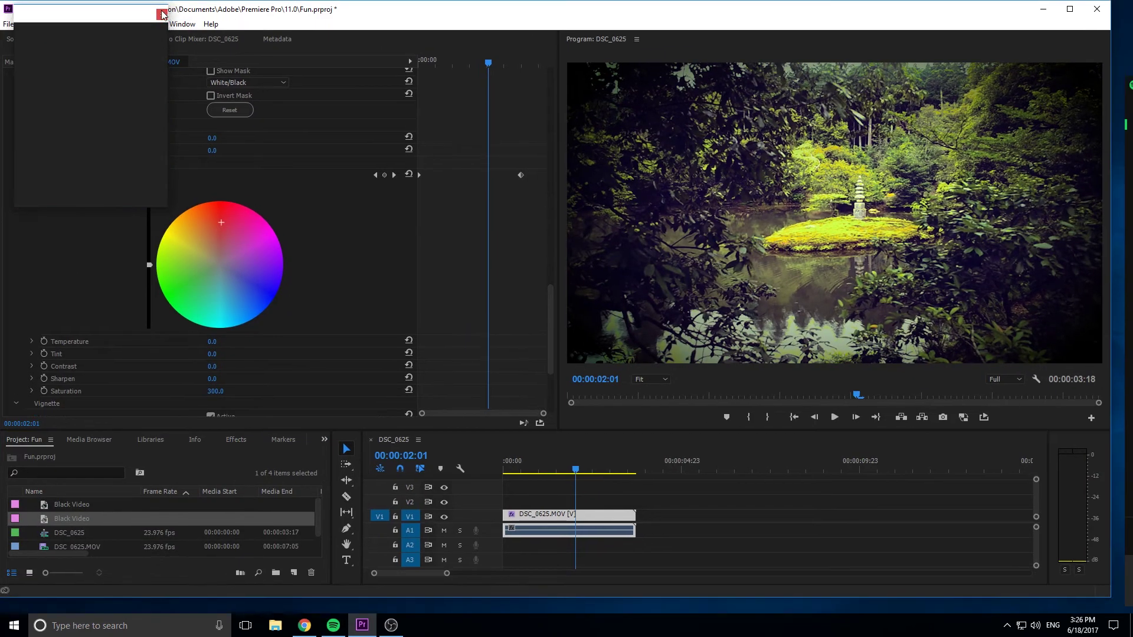
pyautogui.click(8, 23)
pyautogui.moveTo(119, 37)
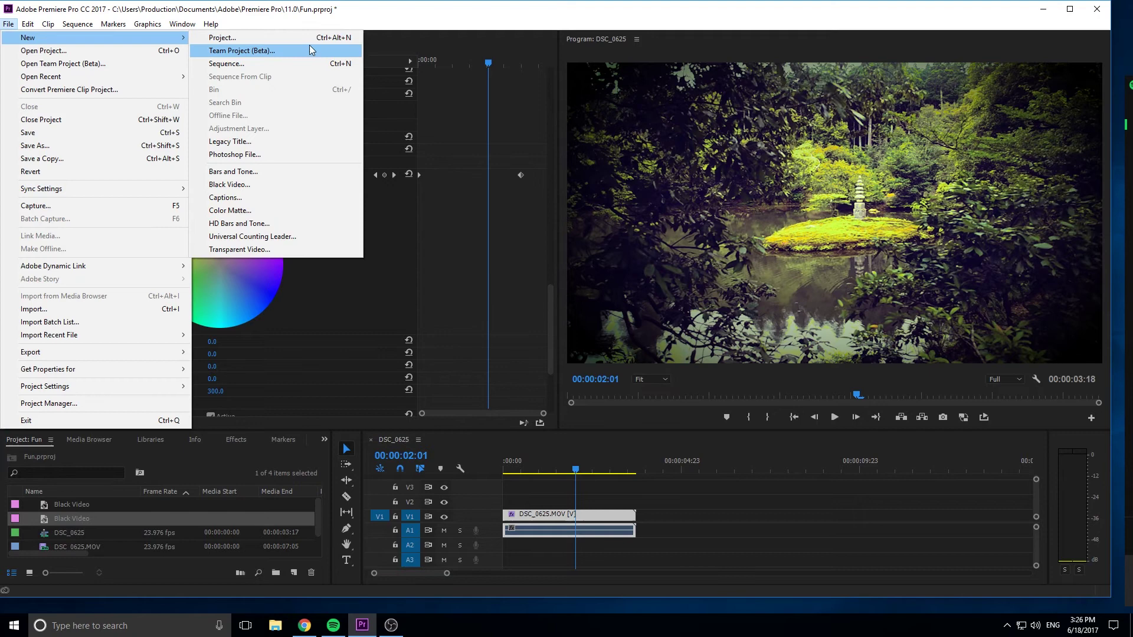
pyautogui.click(425, 304)
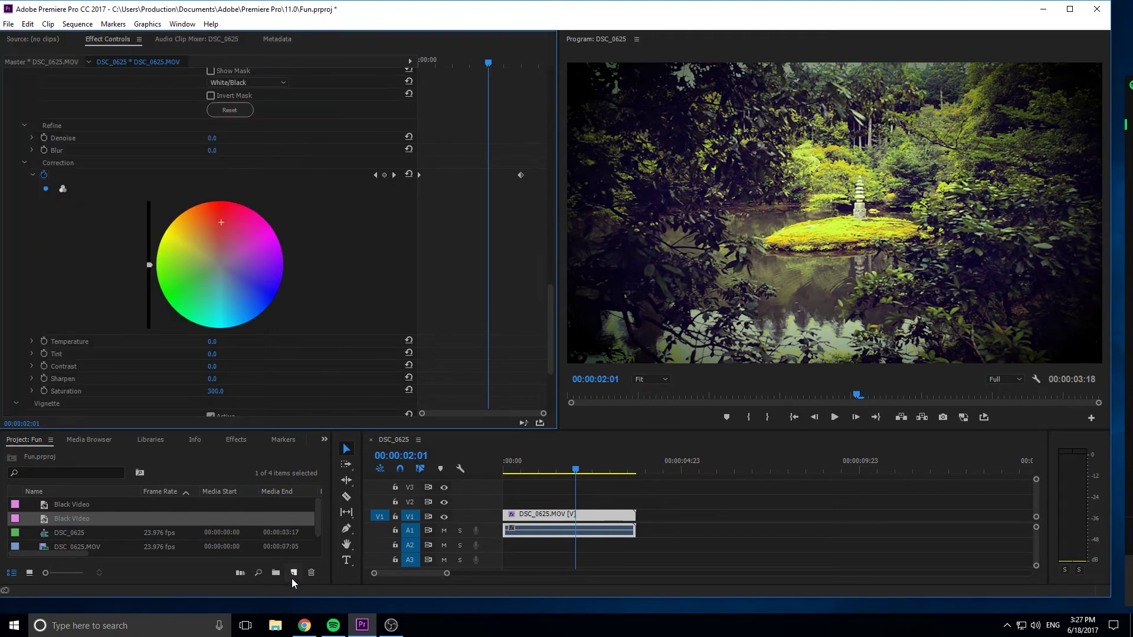
pyautogui.moveTo(71, 518); pyautogui.dragTo(636, 505)
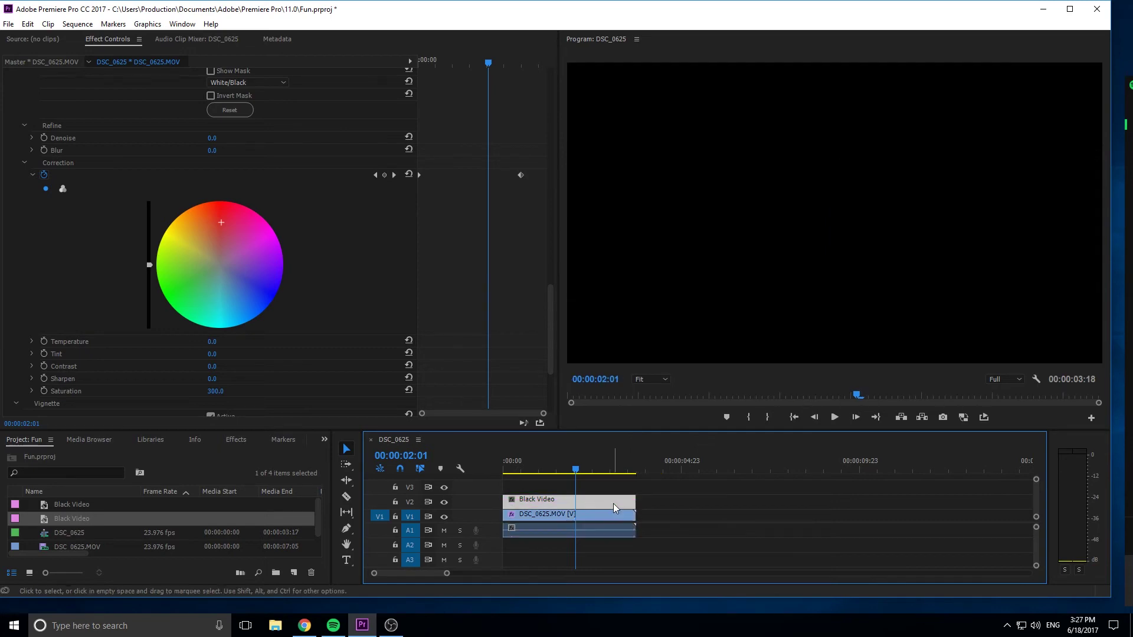
# - Add a rectangle opacity mask to the Black Video and pull its four corners out to the frame edges
pyautogui.click(614, 506)
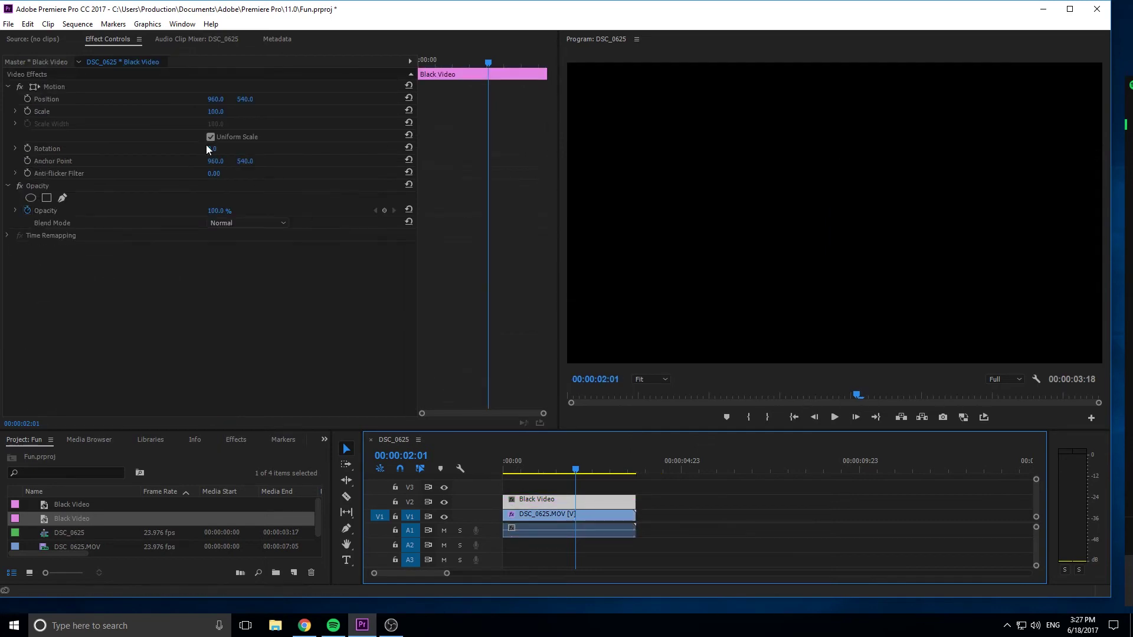
pyautogui.click(48, 200)
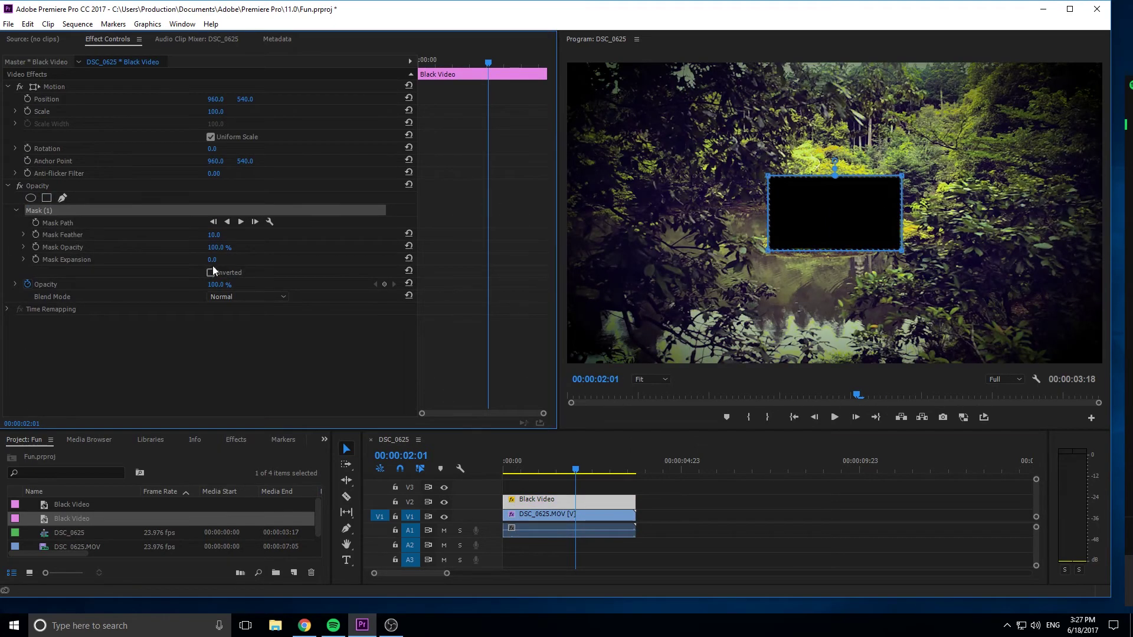
pyautogui.moveTo(211, 259)
pyautogui.mouseDown()
pyautogui.moveTo(277, 260)
pyautogui.moveTo(147, 259)
pyautogui.moveTo(265, 260)
pyautogui.moveTo(222, 261)
pyautogui.mouseUp()
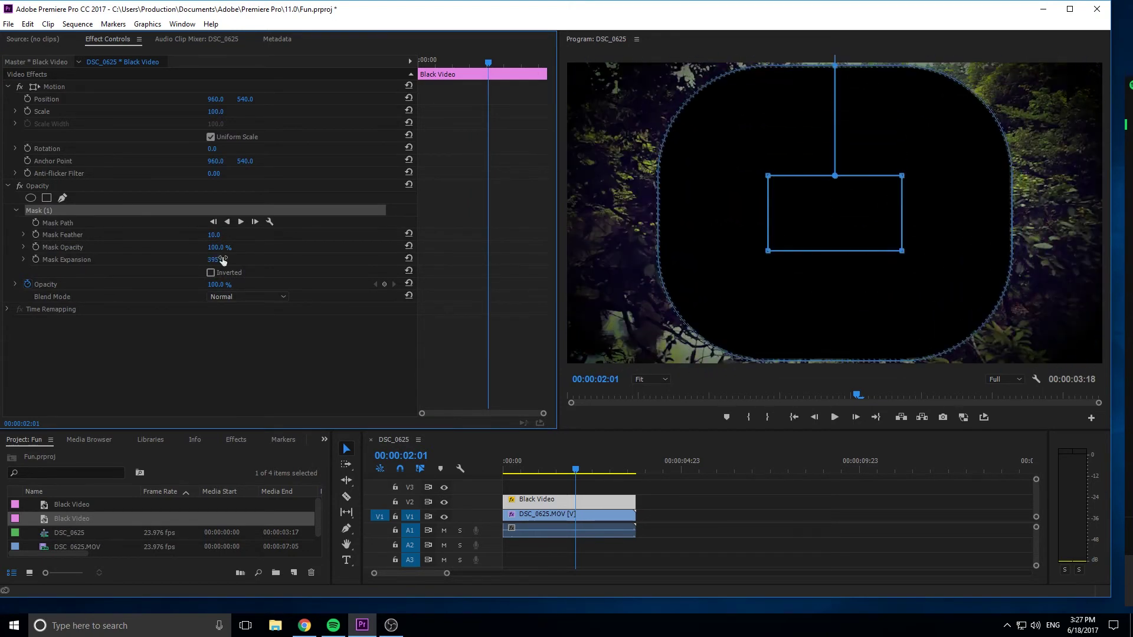
pyautogui.hotkey('ctrl', 'z')
pyautogui.moveTo(767, 176); pyautogui.dragTo(564, 91)
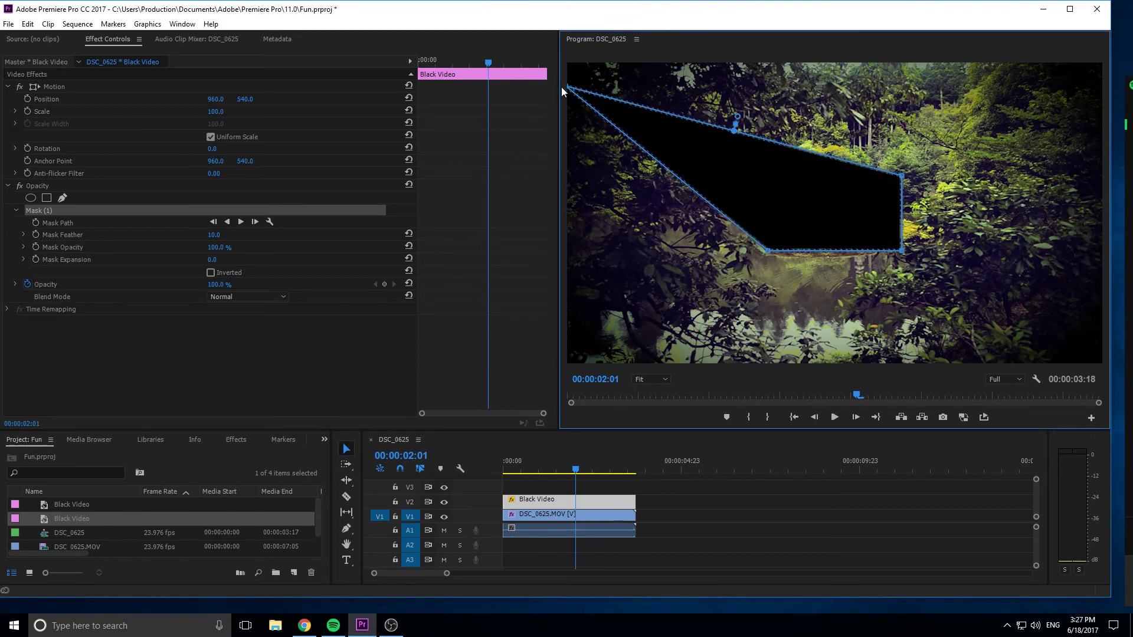
pyautogui.moveTo(902, 176); pyautogui.dragTo(1102, 87)
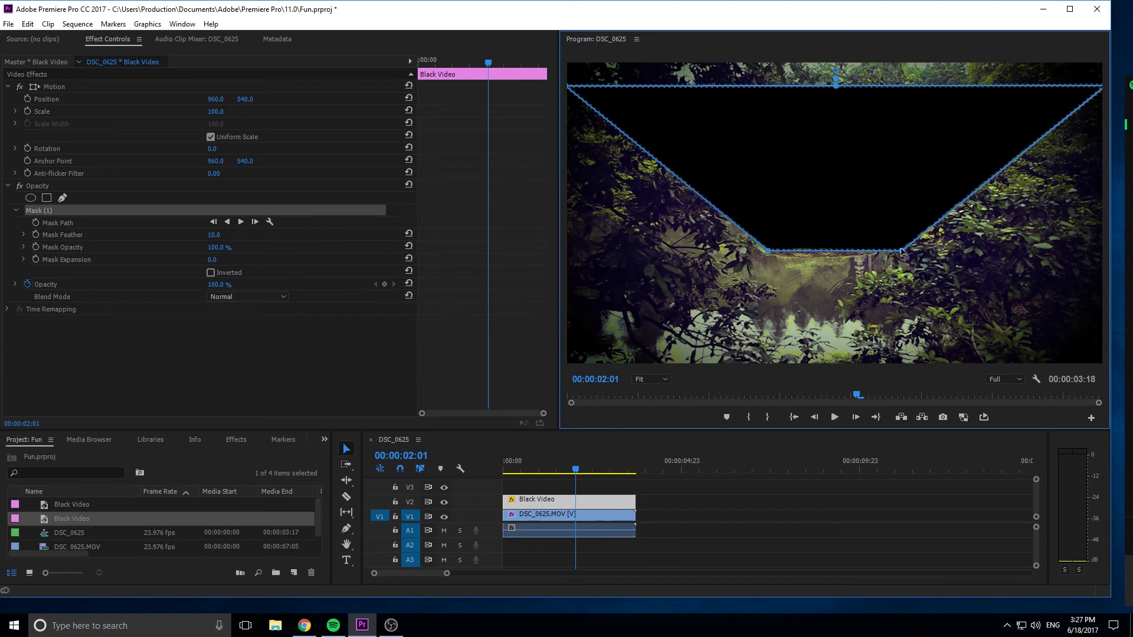
pyautogui.moveTo(901, 252); pyautogui.dragTo(1101, 339)
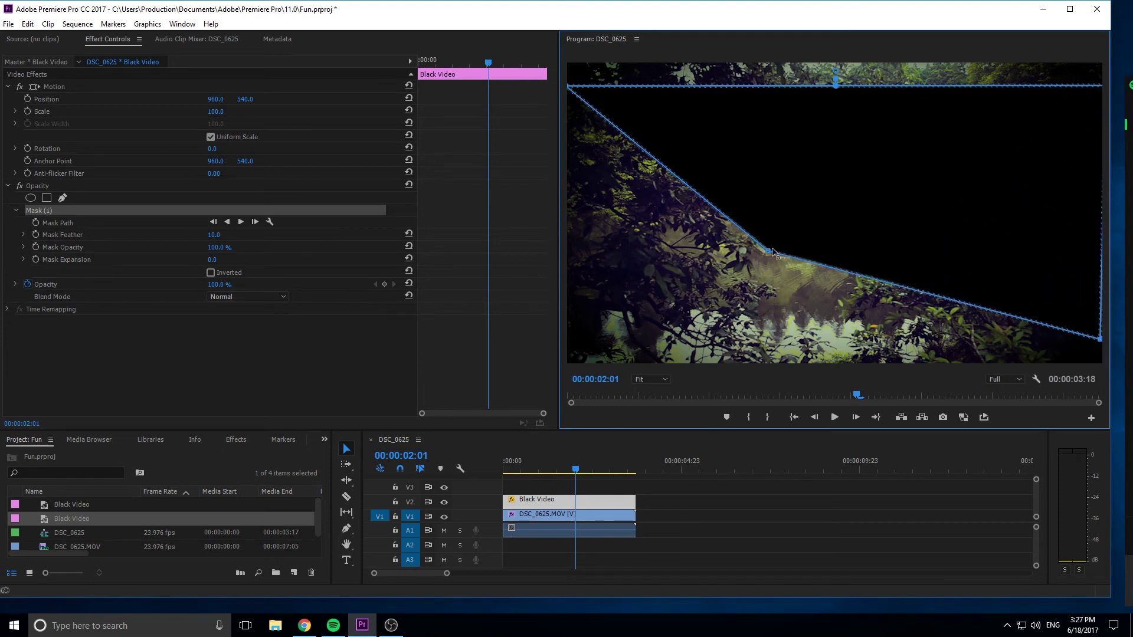
pyautogui.moveTo(772, 251); pyautogui.dragTo(565, 333)
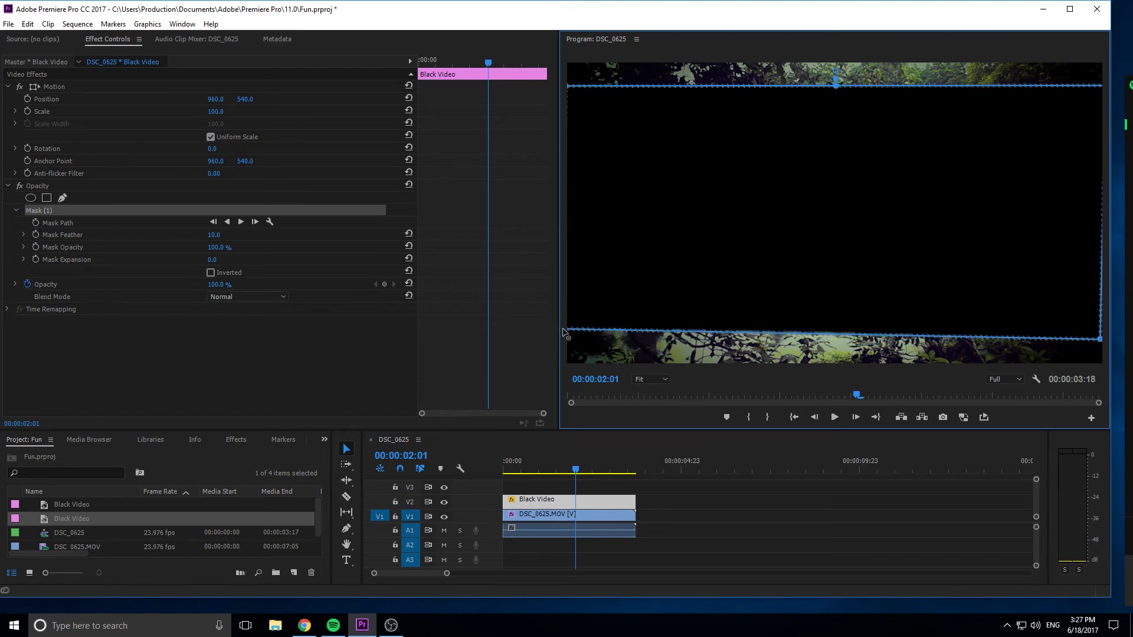
# - Invert the mask and set Mask Expansion to 1.0 and Feather to 10.0
pyautogui.click(210, 273)
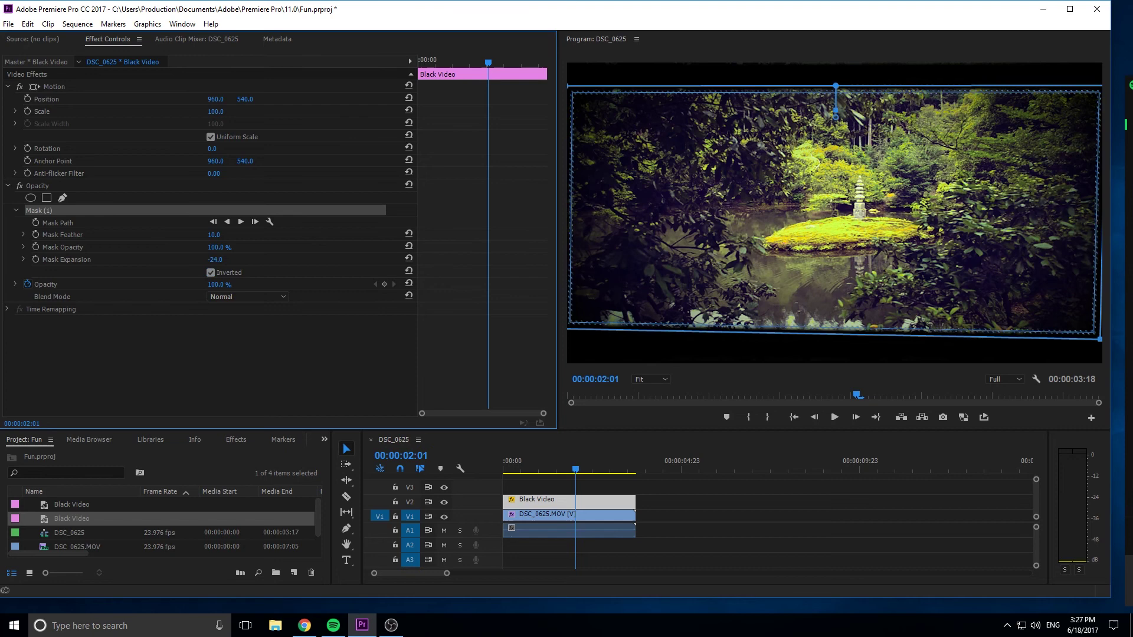
pyautogui.moveTo(213, 260)
pyautogui.mouseDown()
pyautogui.moveTo(271, 260)
pyautogui.moveTo(217, 260)
pyautogui.mouseUp()
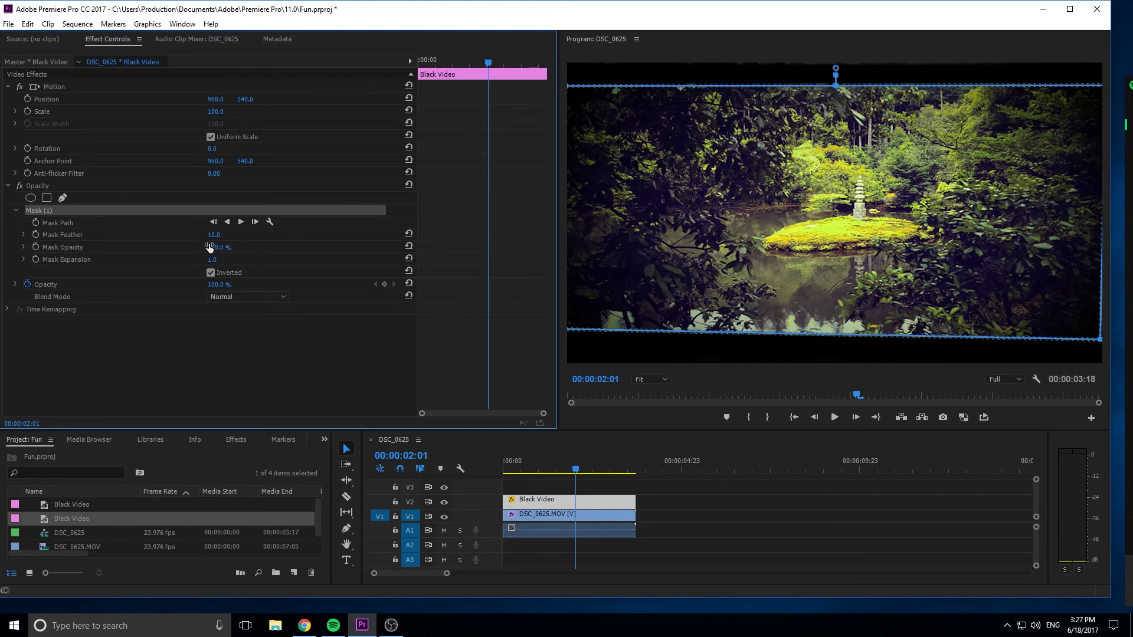
pyautogui.moveTo(213, 235); pyautogui.dragTo(200, 235)
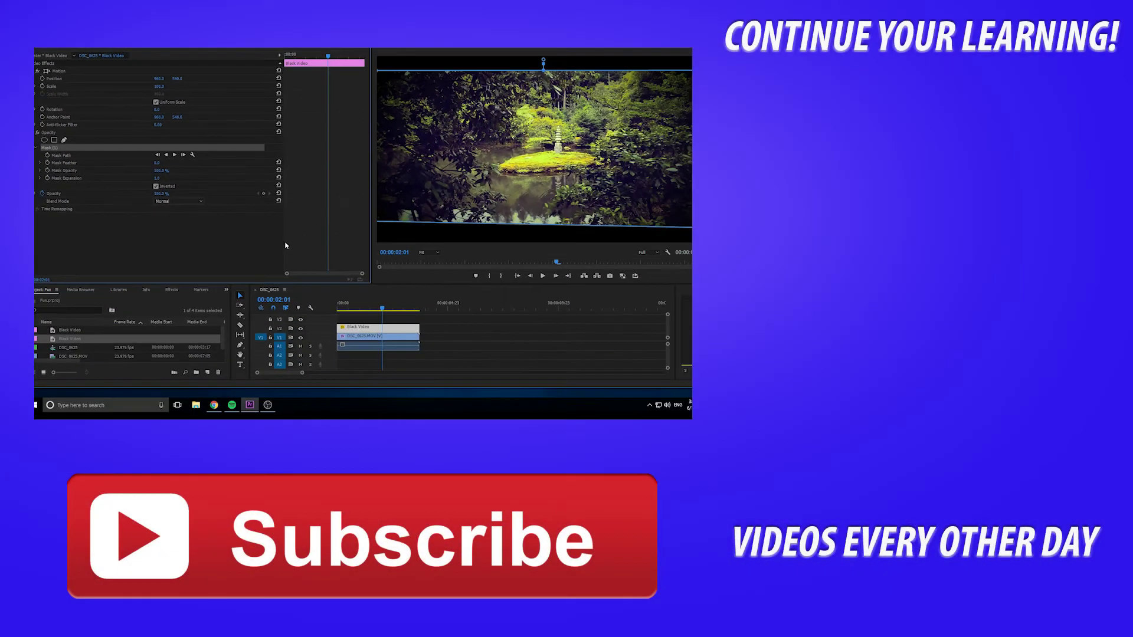